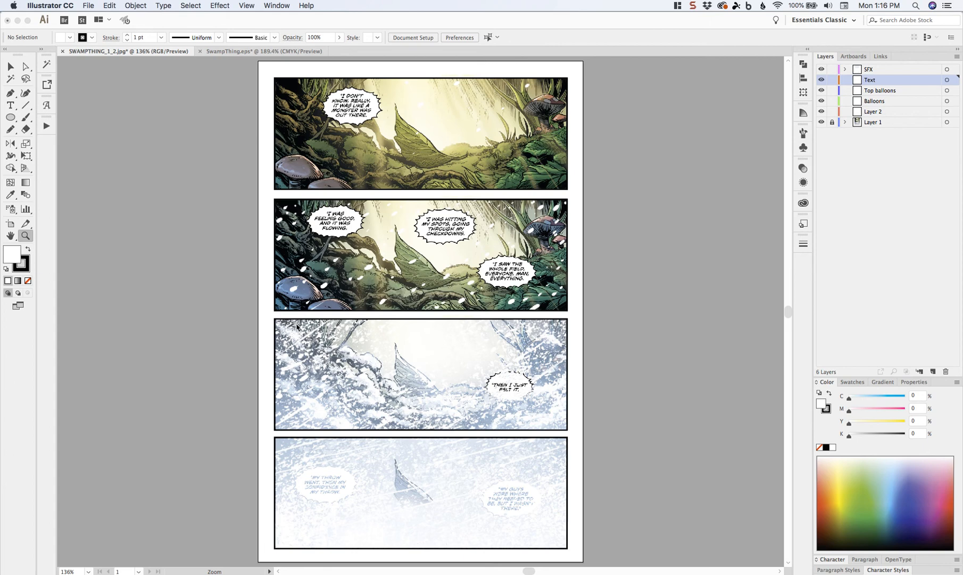
# Switch to the SwampThing.eps document and sample the pale blue snow color from the upper part of the last panel with the Eyedropper.
pyautogui.click(257, 52)
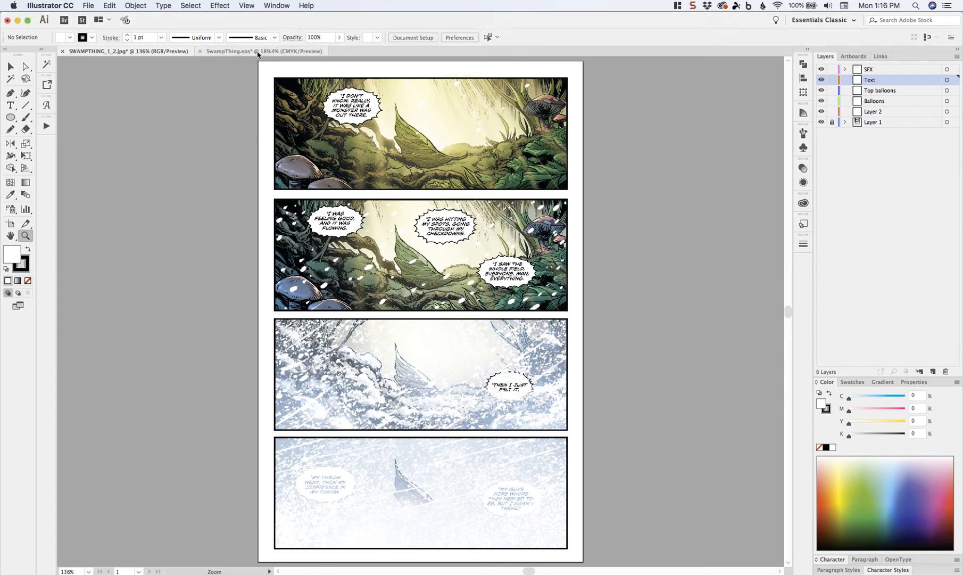
pyautogui.click(257, 52)
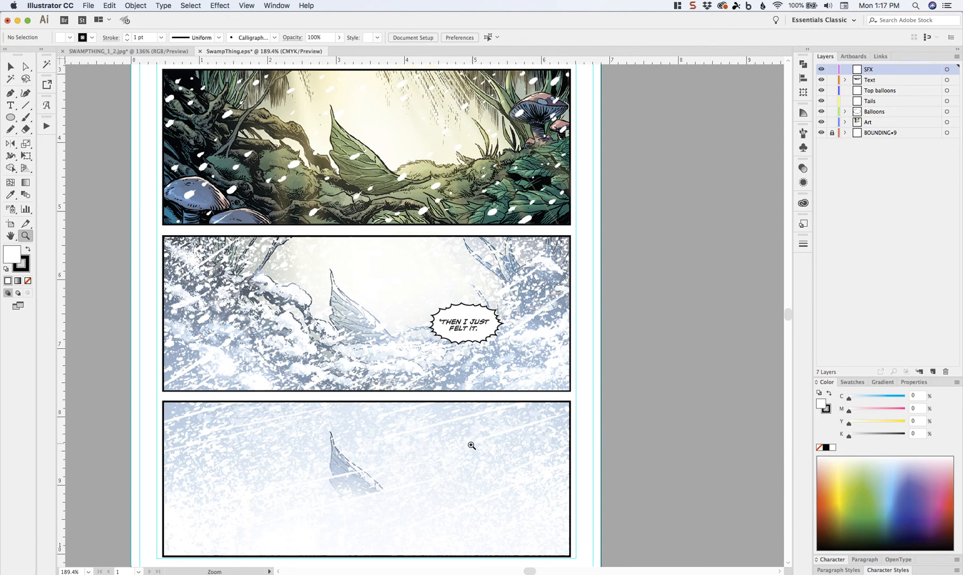
pyautogui.press('i')
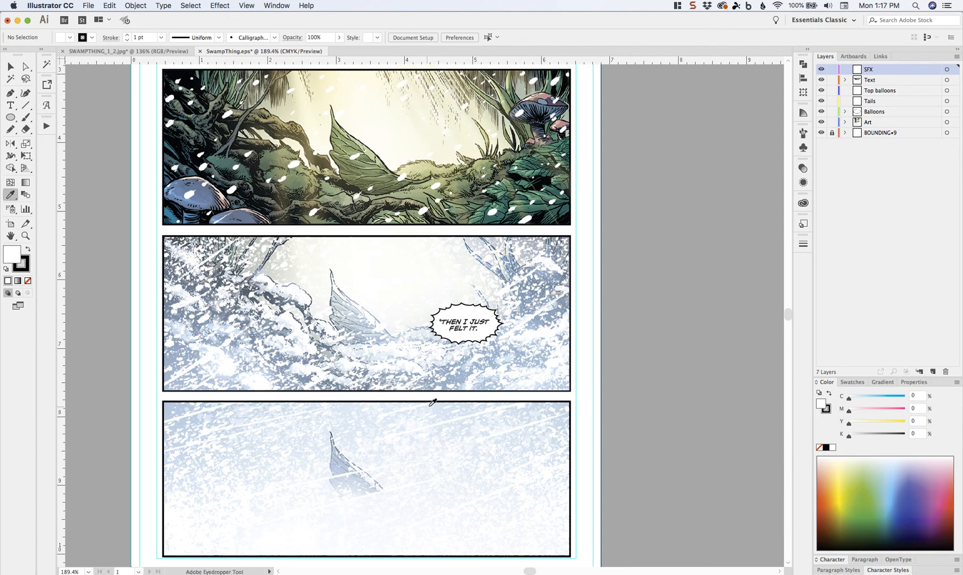
pyautogui.click(351, 406)
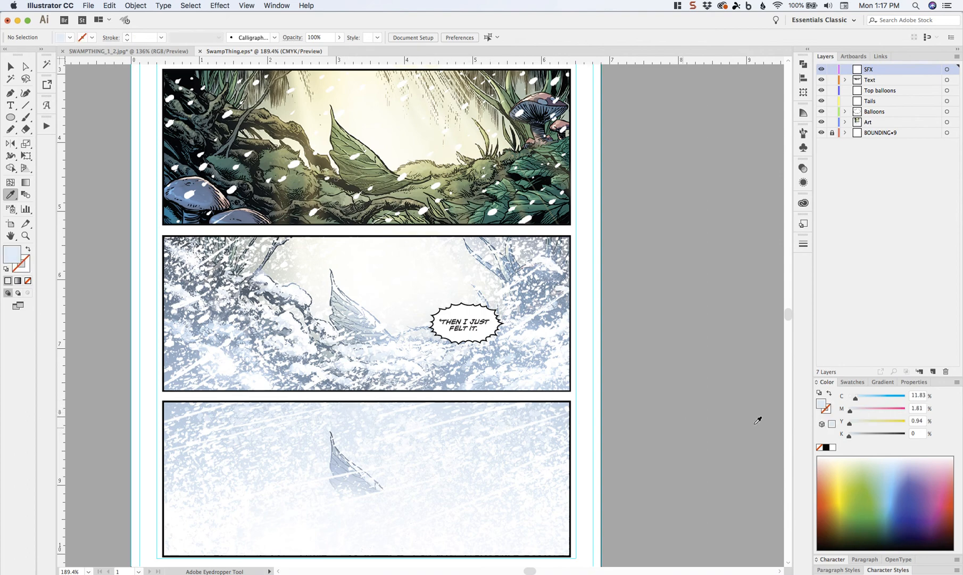
# Save the sampled color as a global CMYK swatch named Blue Snow with C 10, M 0, Y 0 and K 0.
pyautogui.click(852, 382)
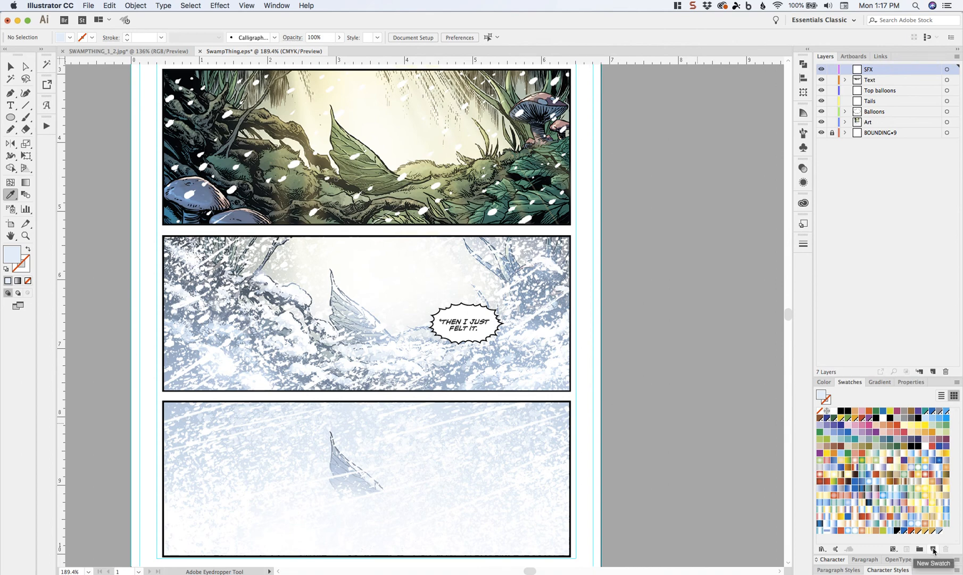
pyautogui.click(932, 549)
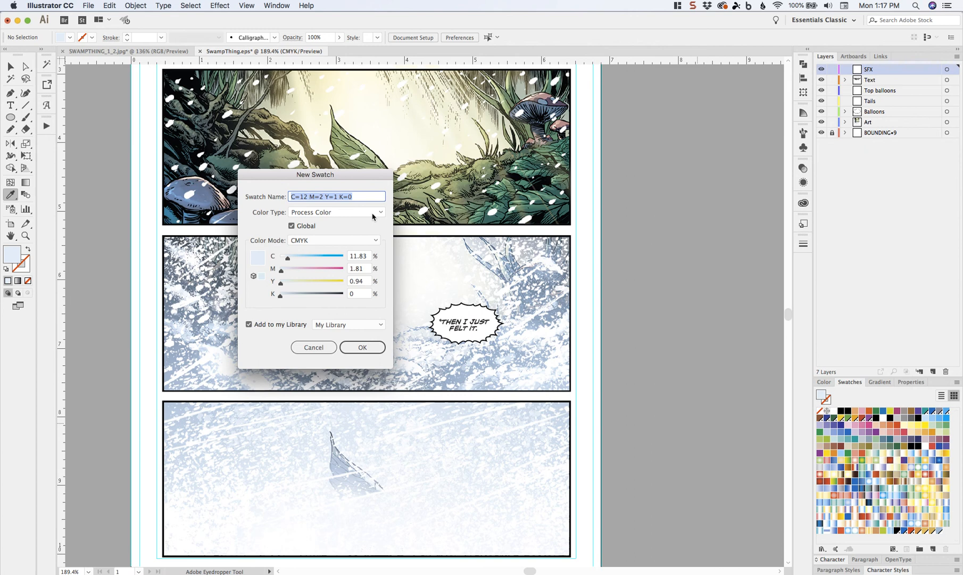
pyautogui.write('Blue Snow')
pyautogui.click(367, 254)
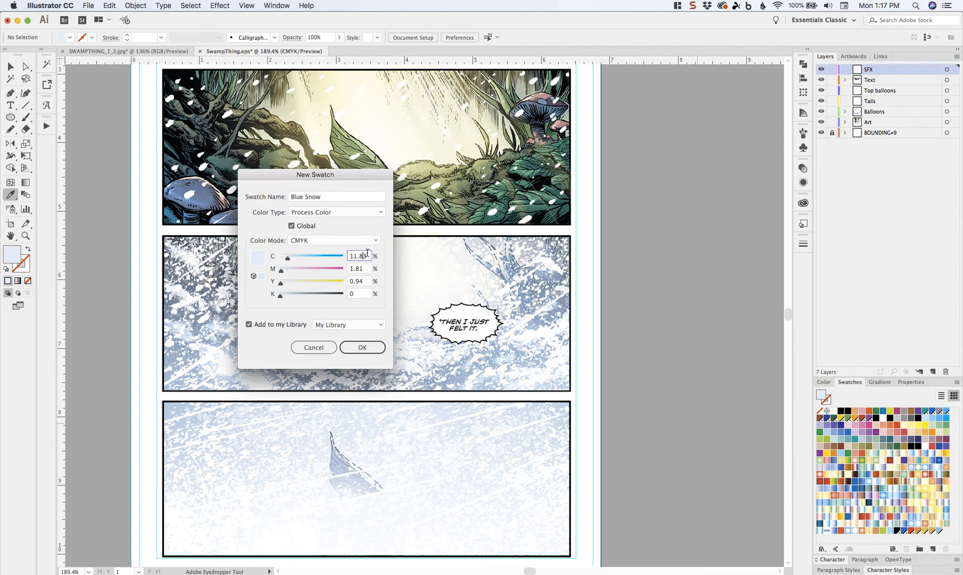
pyautogui.press('super+a')
pyautogui.write('10')
pyautogui.press('Tab')
pyautogui.write('0')
pyautogui.press('Tab')
pyautogui.write('0')
pyautogui.press('Tab')
pyautogui.click(362, 347)
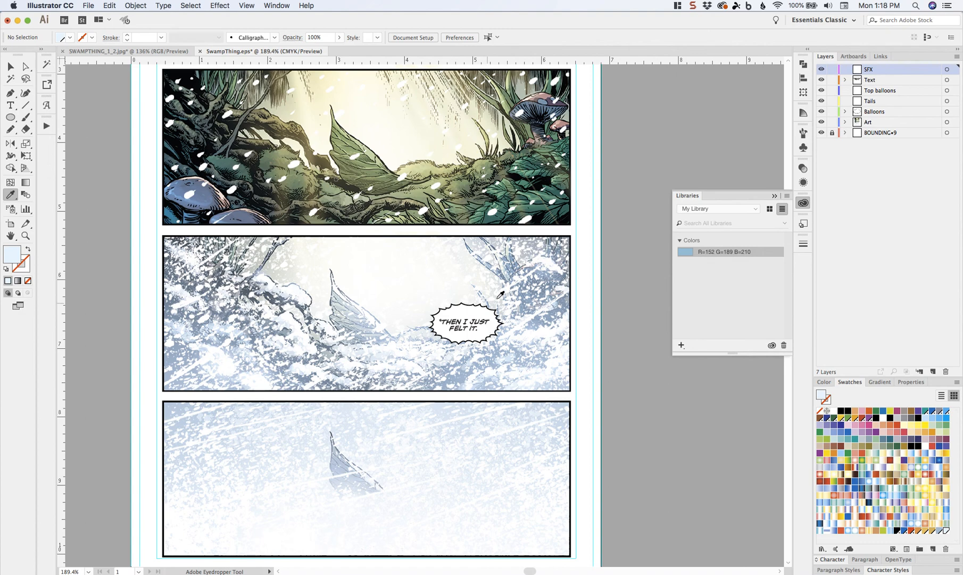
# Try a linear white-to-black gradient on the stroke of the "Then I just felt it" balloon, with its midpoint at 38.56%.
pyautogui.press('z')
pyautogui.moveTo(353, 220); pyautogui.dragTo(526, 459)
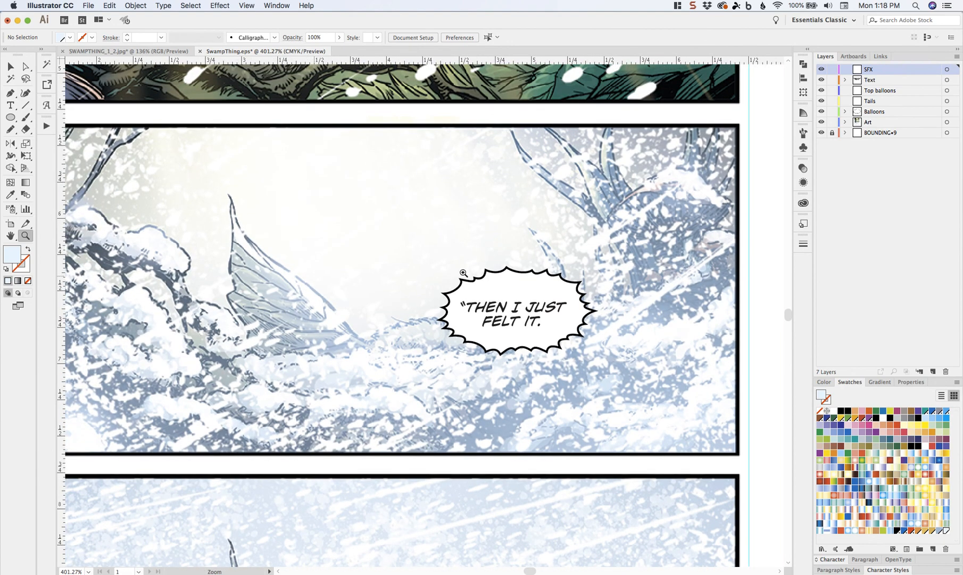
pyautogui.press('v')
pyautogui.click(484, 283)
pyautogui.click(23, 263)
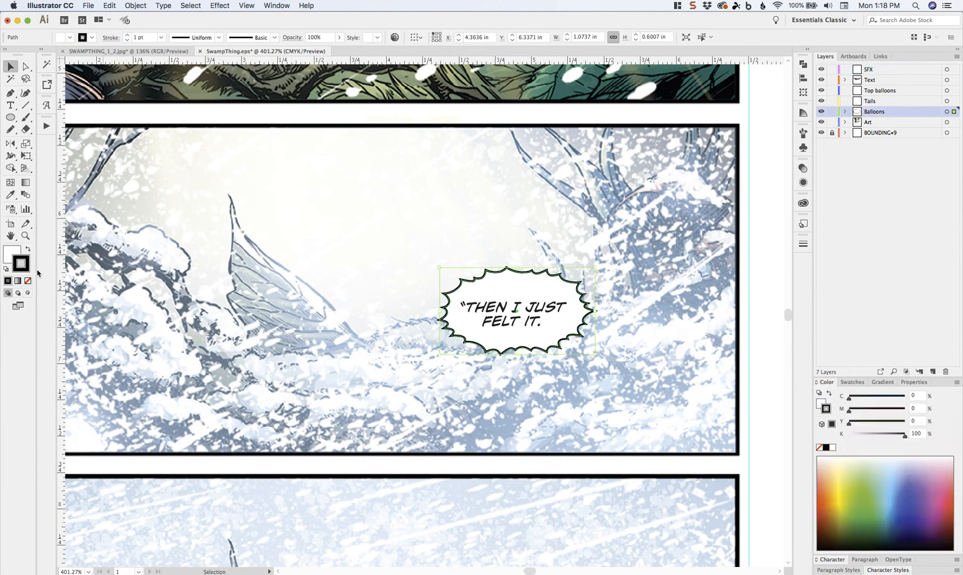
pyautogui.click(882, 382)
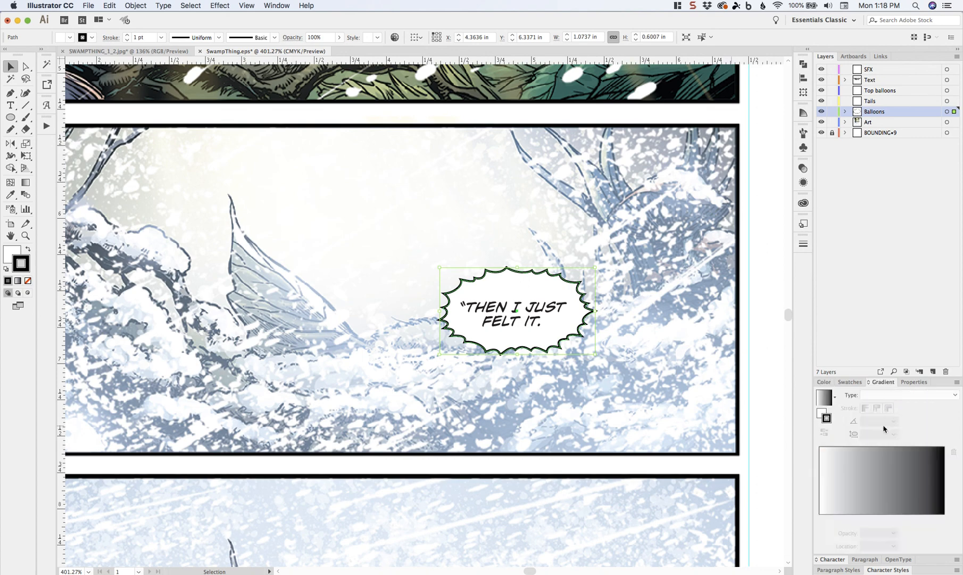
pyautogui.click(881, 479)
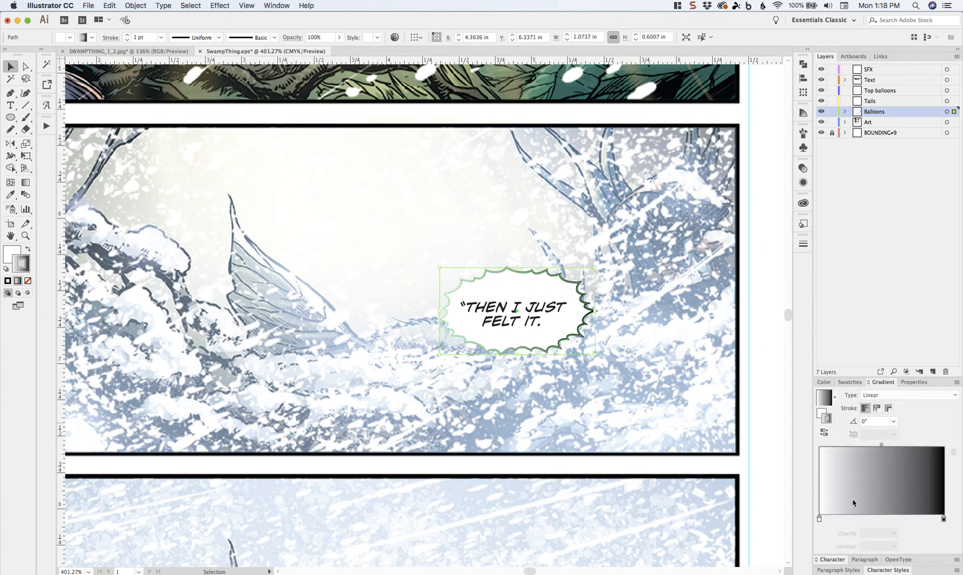
pyautogui.moveTo(881, 445)
pyautogui.mouseDown()
pyautogui.moveTo(895, 445)
pyautogui.moveTo(867, 445)
pyautogui.mouseUp()
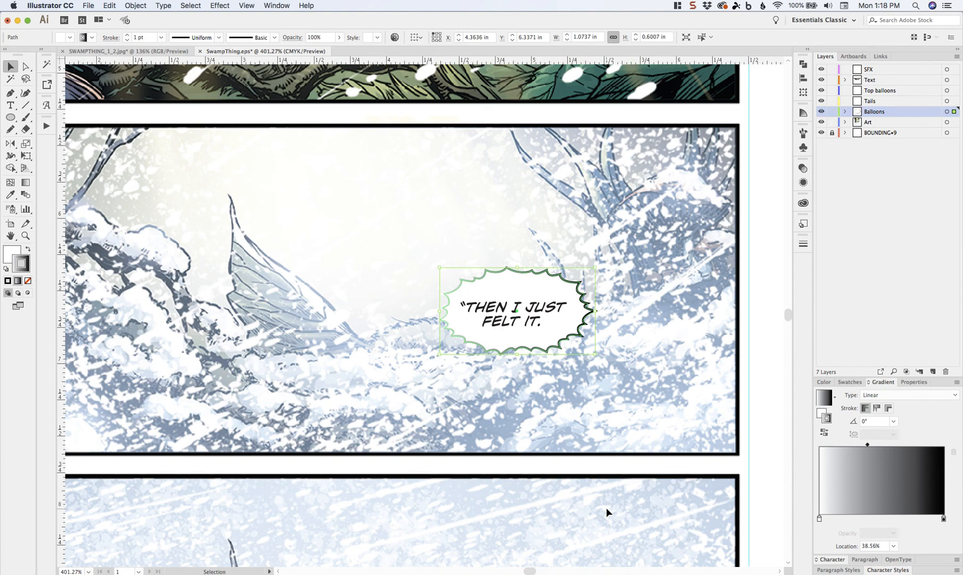
pyautogui.click(491, 374)
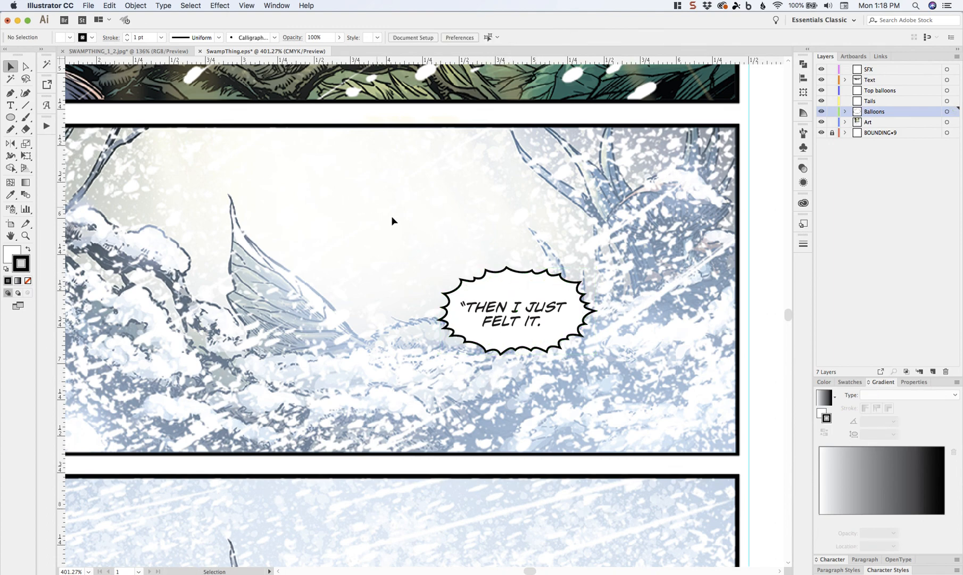
# Expand the fill and stroke of the "Then I just felt it" balloon into separate shapes.
pyautogui.click(506, 289)
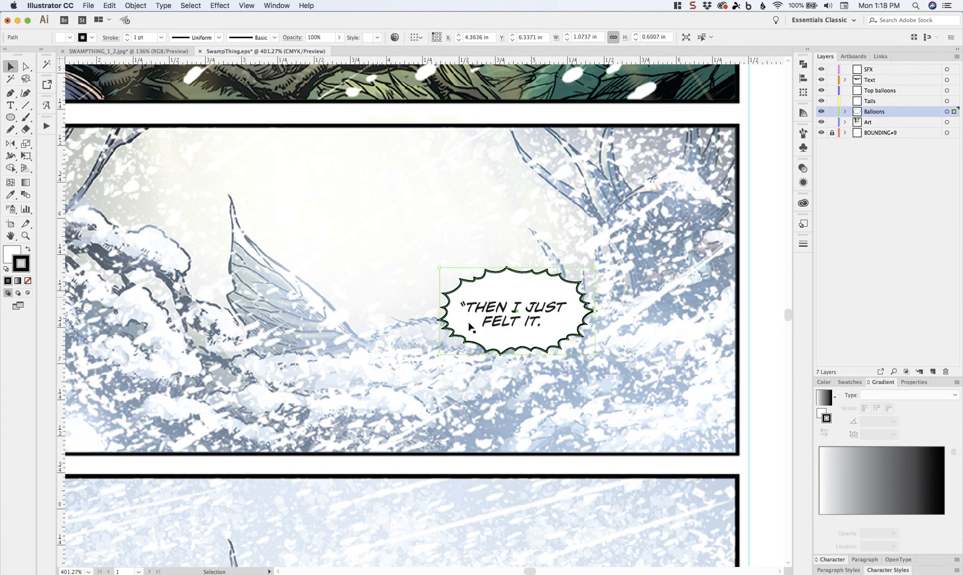
pyautogui.click(136, 6)
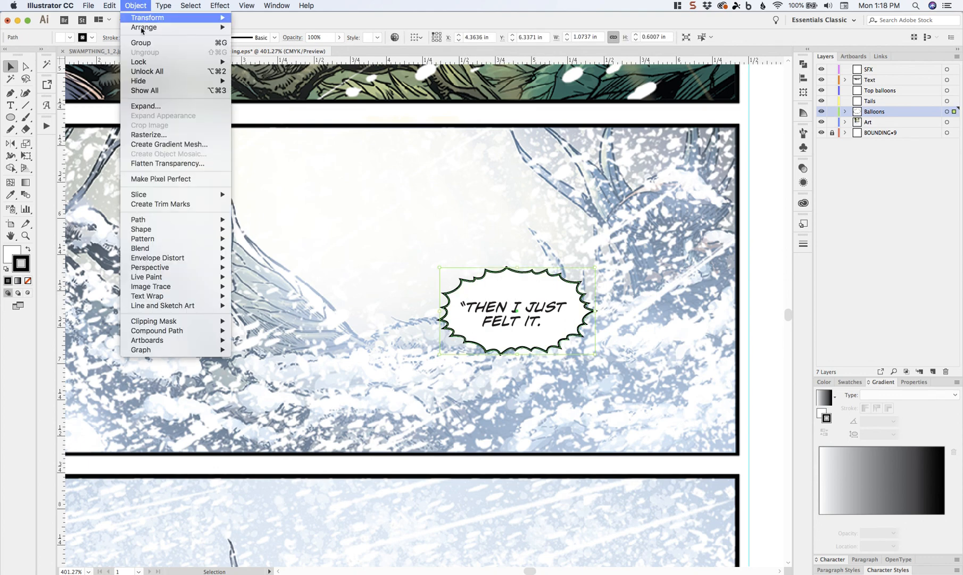
pyautogui.click(169, 108)
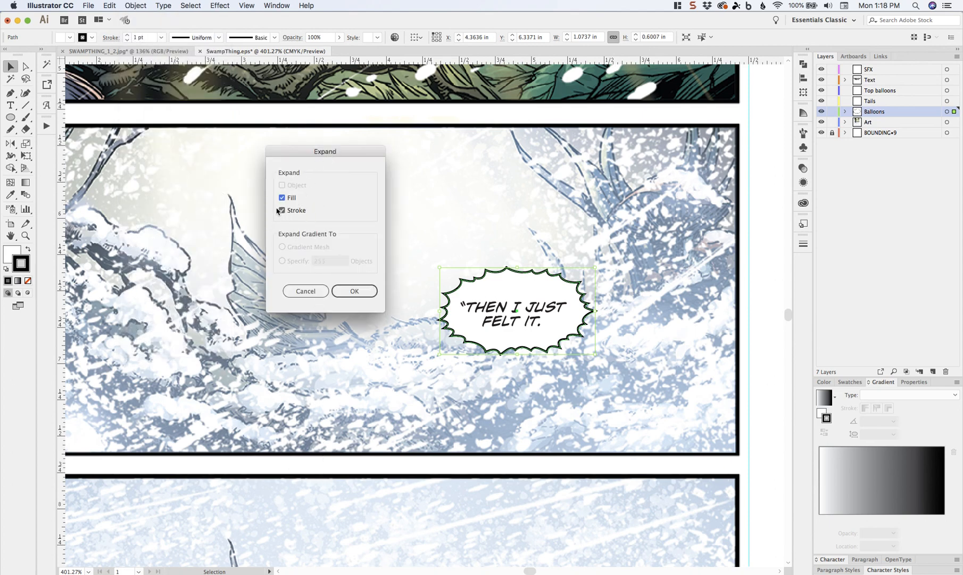
pyautogui.click(344, 296)
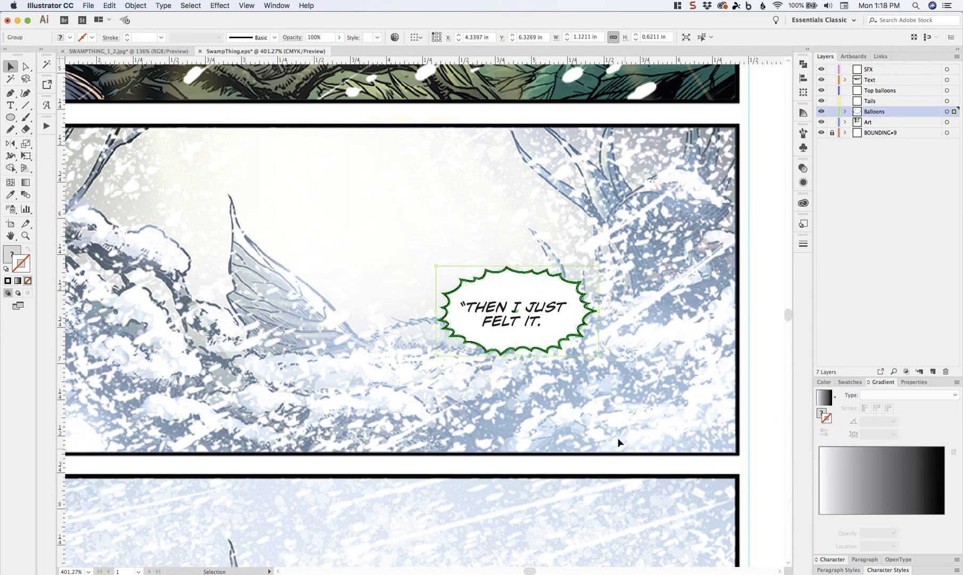
# Select only the balloon's expanded black outline and apply the linear white-to-black gradient to its fill.
pyautogui.moveTo(606, 346); pyautogui.dragTo(579, 404)
pyautogui.press('z')
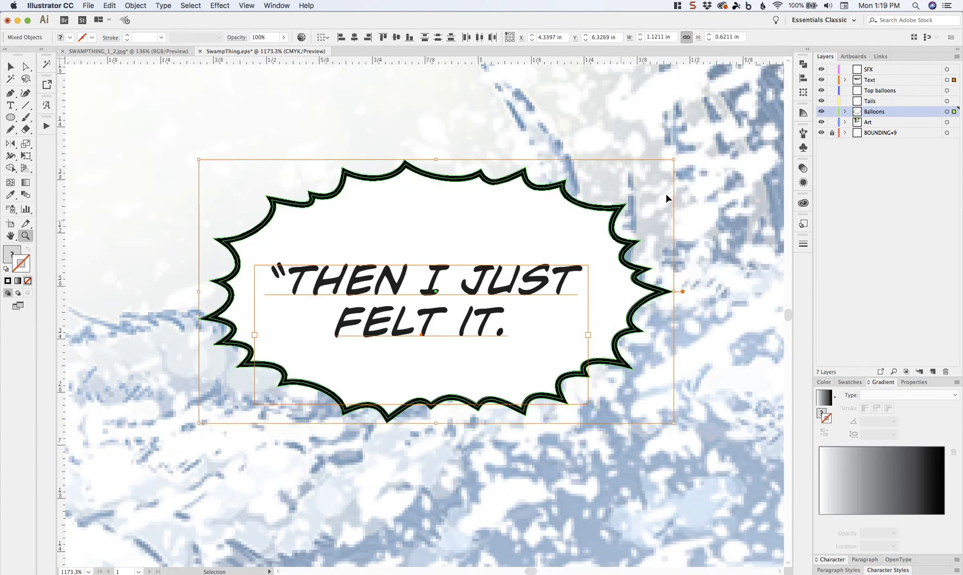
pyautogui.keyDown('super'); pyautogui.click(601, 206); pyautogui.keyUp('super')
pyautogui.press('super+8')
pyautogui.press('a')
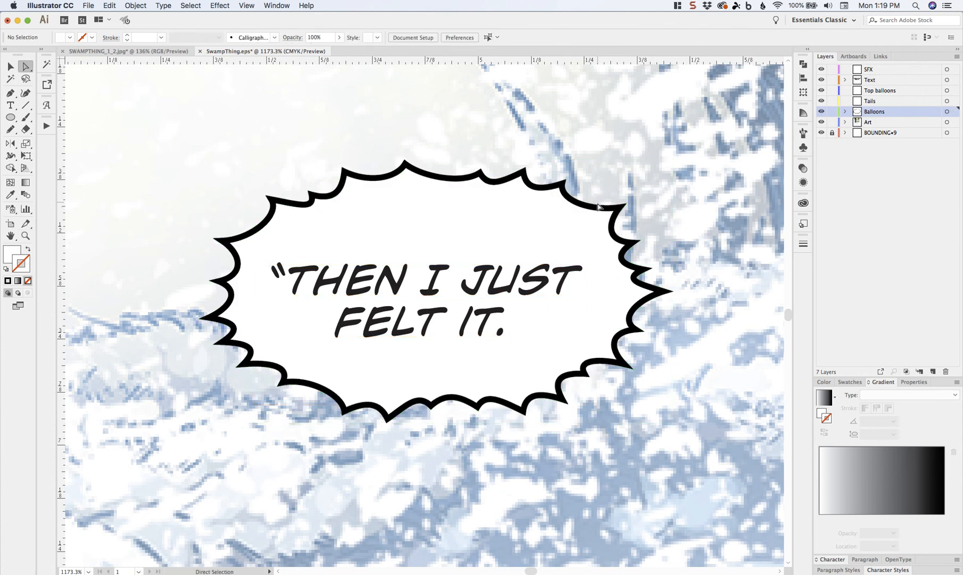
pyautogui.click(606, 209)
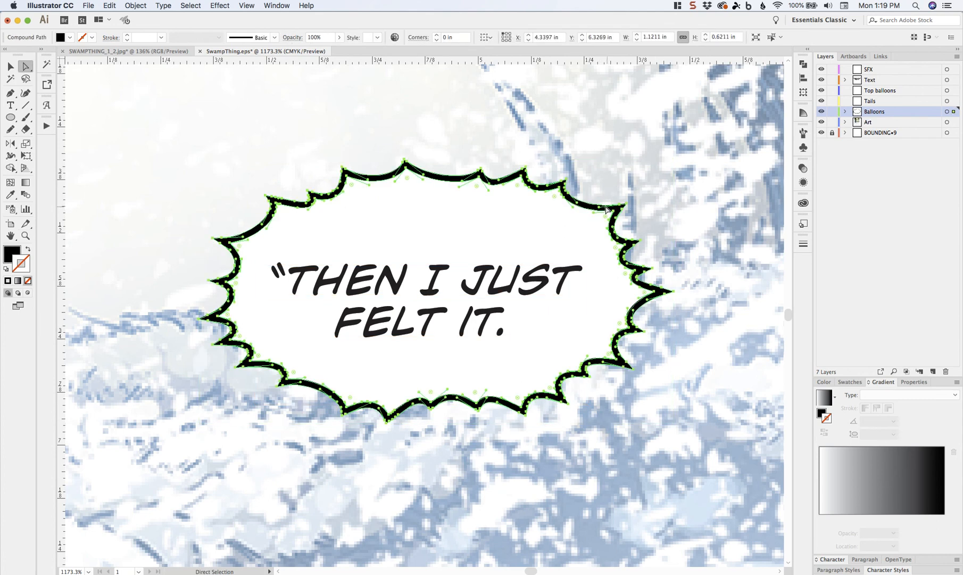
pyautogui.click(18, 250)
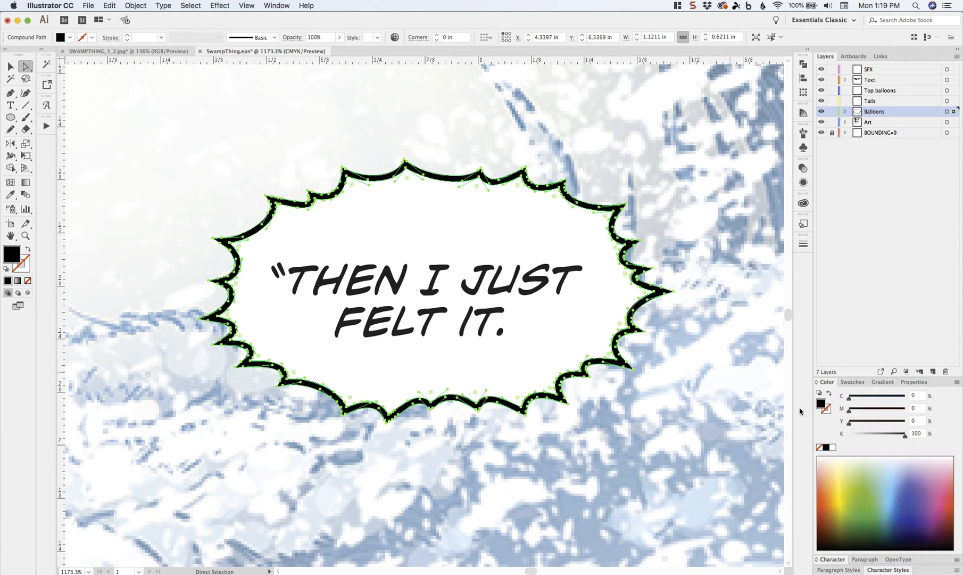
pyautogui.click(883, 382)
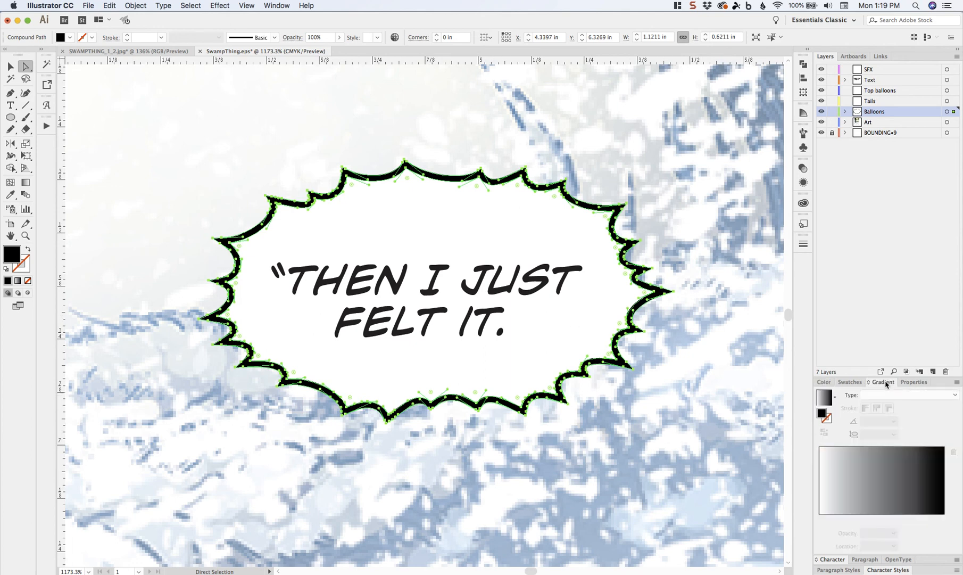
pyautogui.click(891, 479)
# Run the outline's gradient vertically through the balloon and reverse it so black is at the top.
pyautogui.press('g')
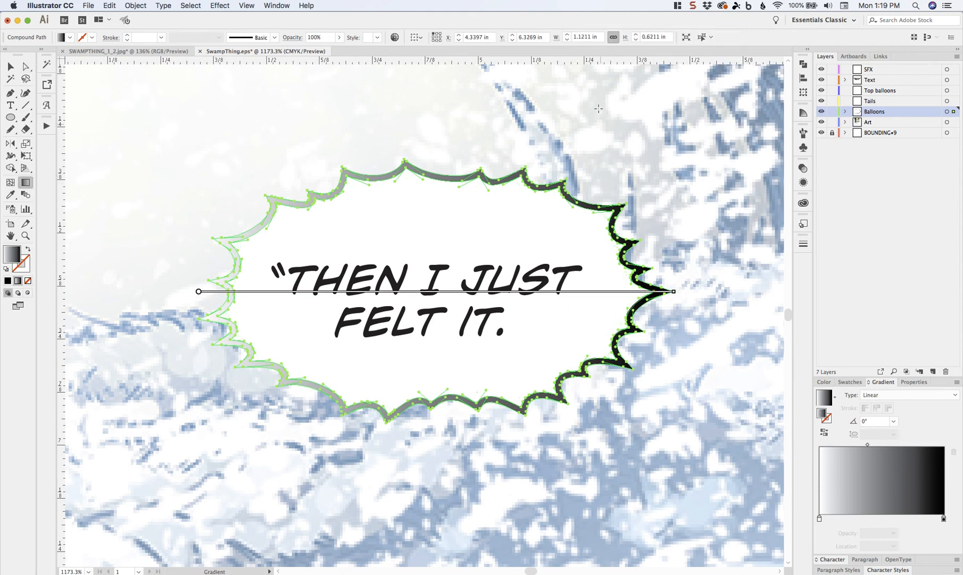
pyautogui.moveTo(434, 155)
pyautogui.mouseDown()
pyautogui.moveTo(580, 445)
pyautogui.moveTo(438, 466)
pyautogui.mouseUp()
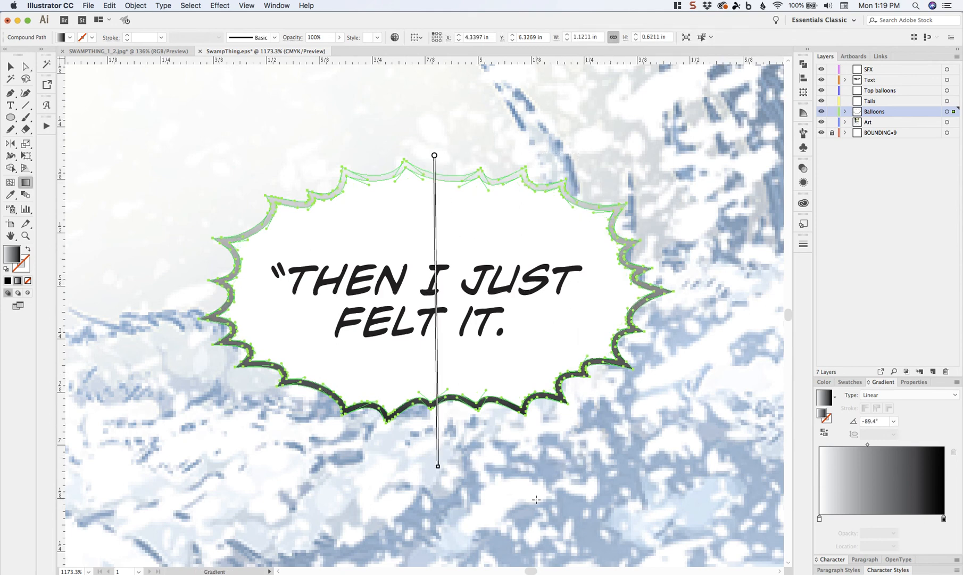
pyautogui.click(824, 432)
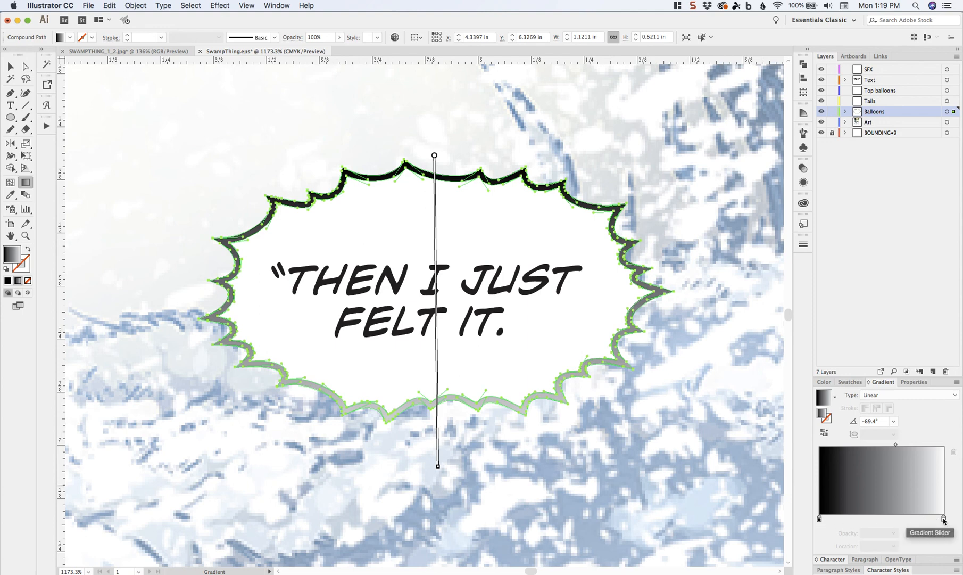
# Place the gradient's white stop at 100% and recolor it with the Blue Snow swatch.
pyautogui.click(943, 519)
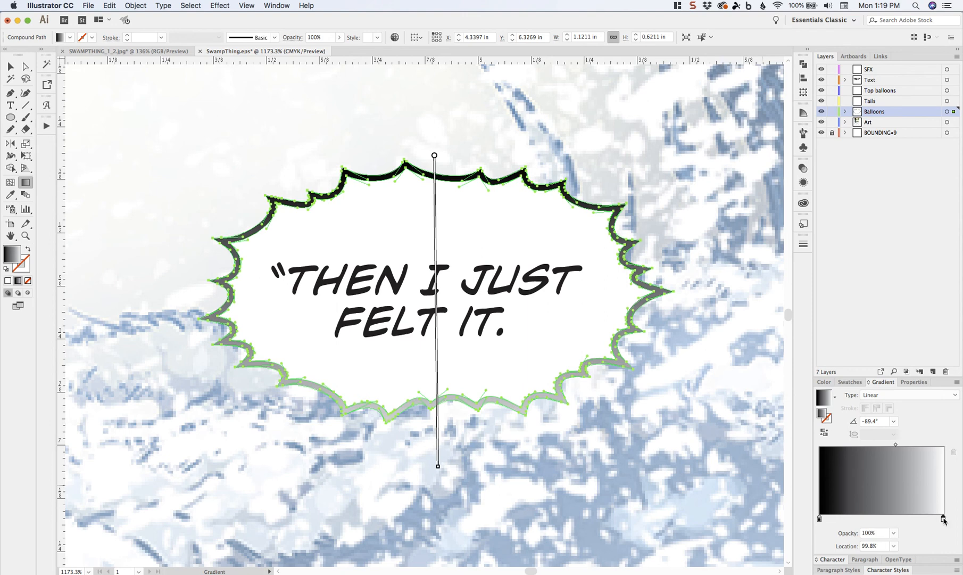
pyautogui.moveTo(943, 519); pyautogui.dragTo(946, 519)
pyautogui.doubleClick(944, 517)
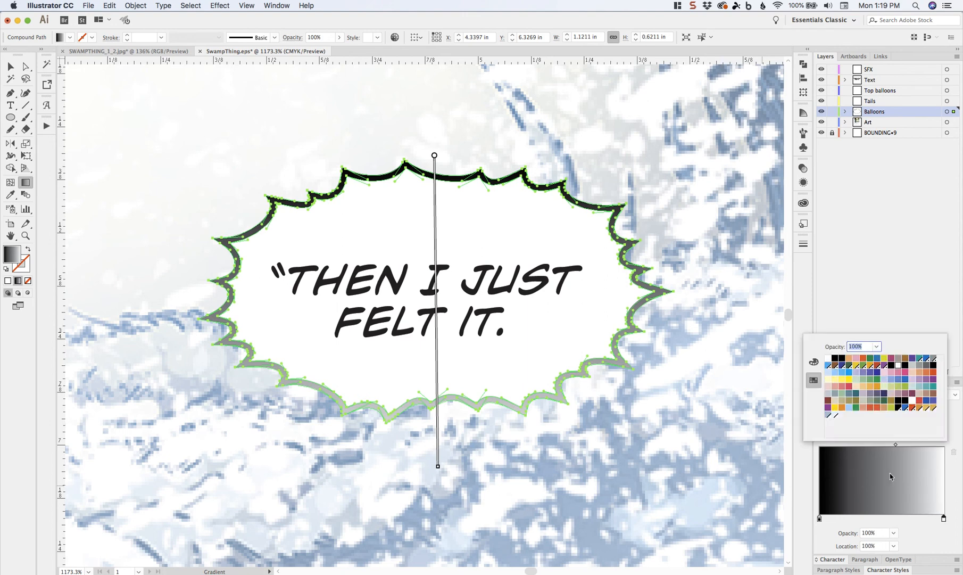
pyautogui.click(835, 415)
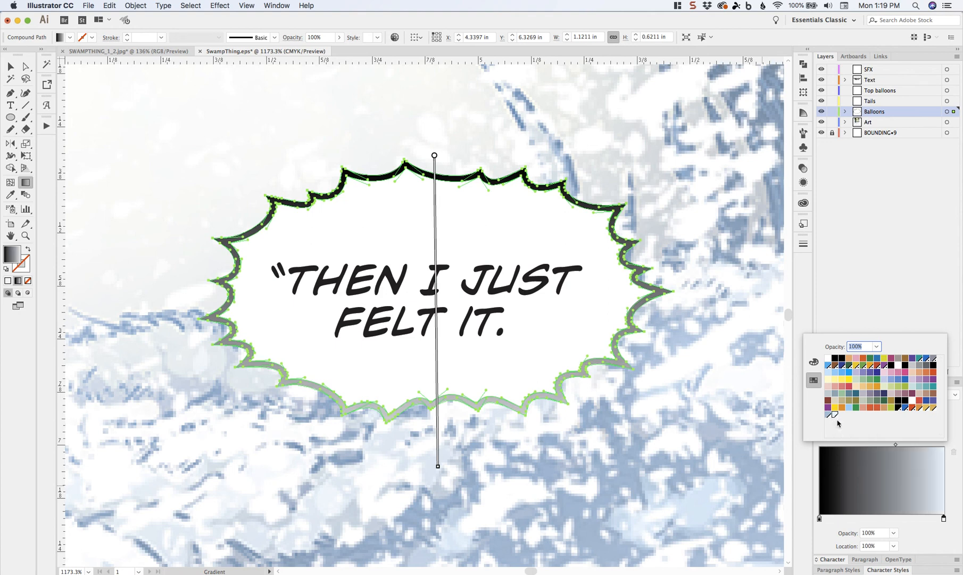
pyautogui.click(731, 439)
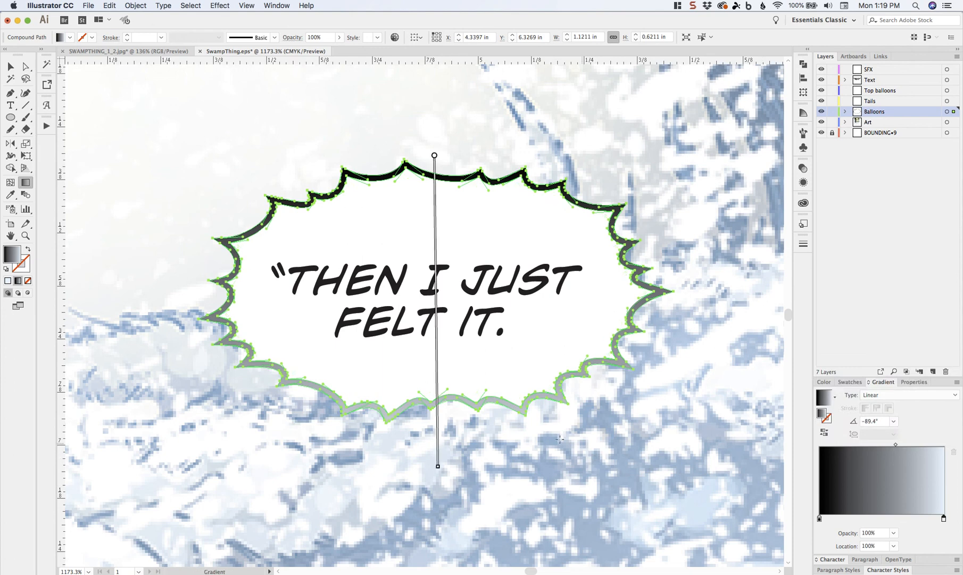
# Redraw the outline's gradient vertically so it fades gradually from black at the balloon's top to pale blue at its base, then deselect.
pyautogui.moveTo(651, 325); pyautogui.dragTo(654, 380)
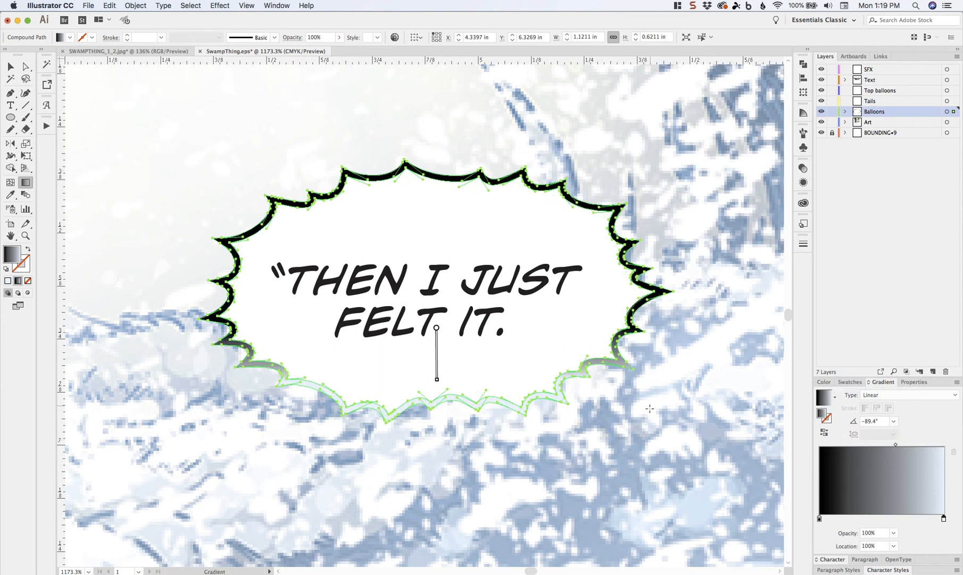
pyautogui.press('super+shift+a')
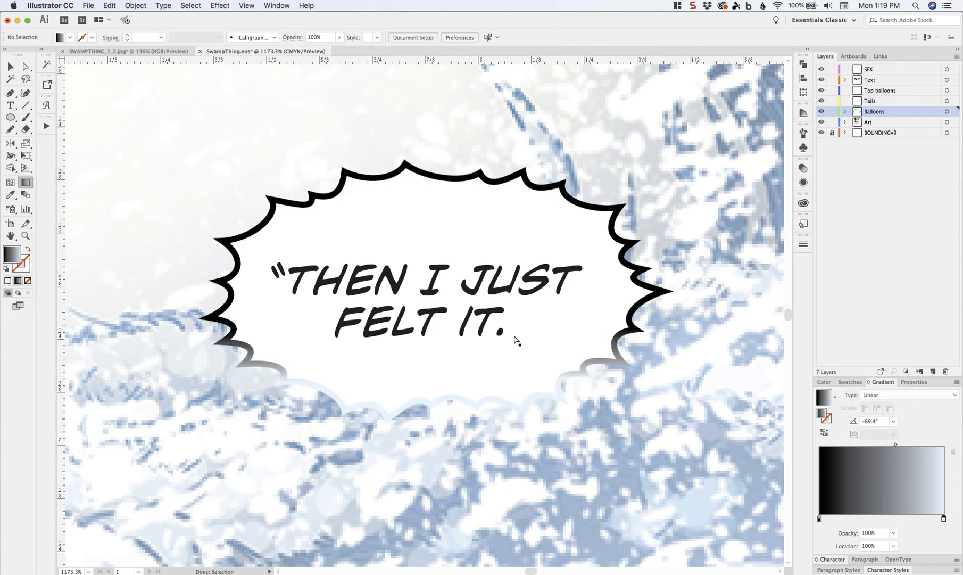
pyautogui.click(617, 255)
pyautogui.press('g')
pyautogui.moveTo(655, 321); pyautogui.dragTo(659, 397)
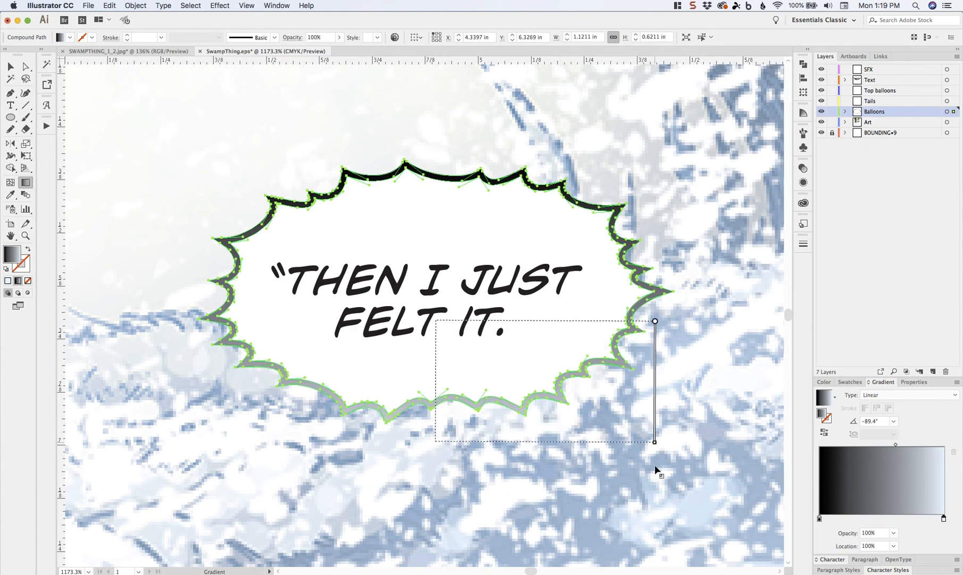
pyautogui.moveTo(436, 321); pyautogui.dragTo(436, 467)
pyautogui.moveTo(654, 183); pyautogui.dragTo(651, 409)
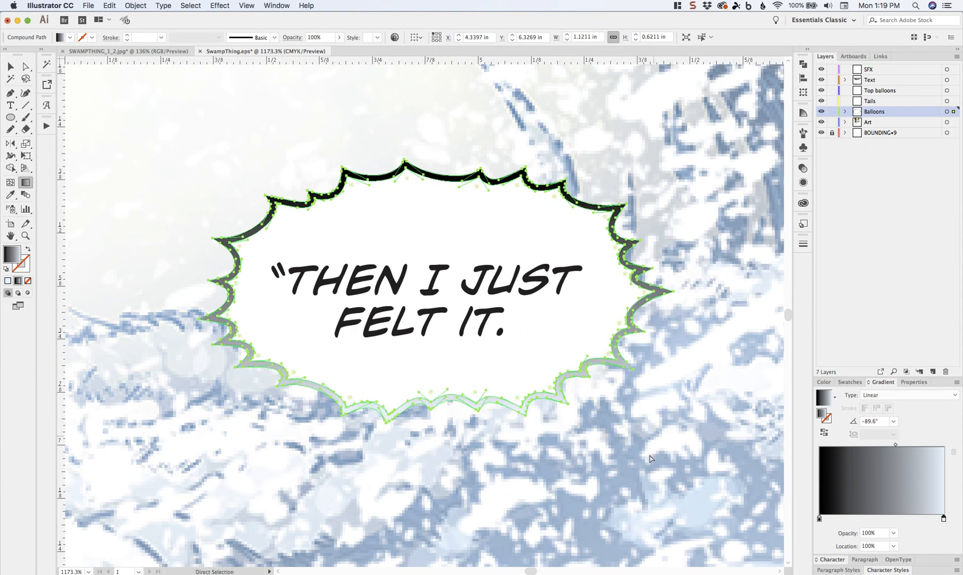
pyautogui.press('super+shift+a')
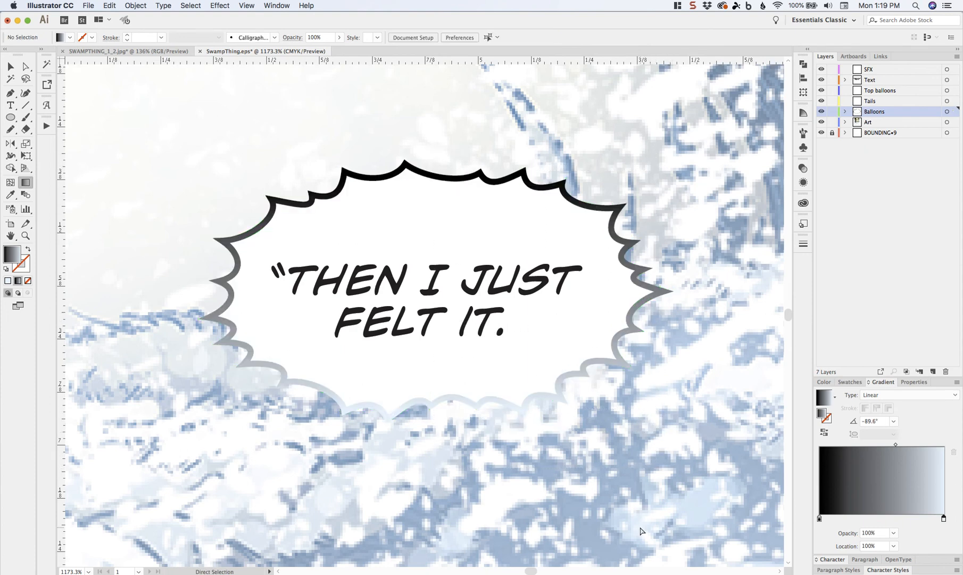
# On the SFX layer, paint two diagonal strokes with the spatter brush across the speech balloon.
pyautogui.press('super+minus')
pyautogui.press('super+minus')
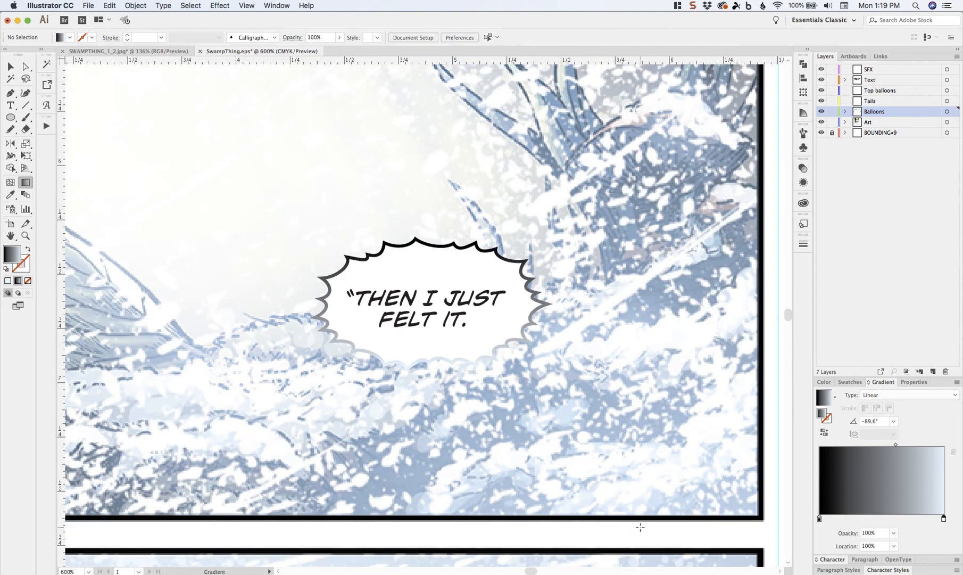
pyautogui.moveTo(416, 429); pyautogui.dragTo(475, 439)
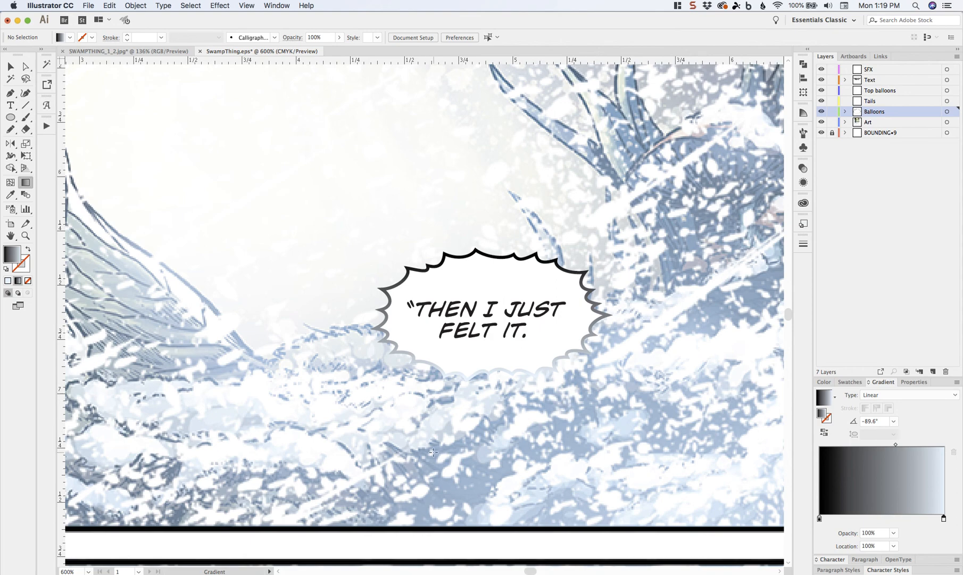
pyautogui.click(883, 71)
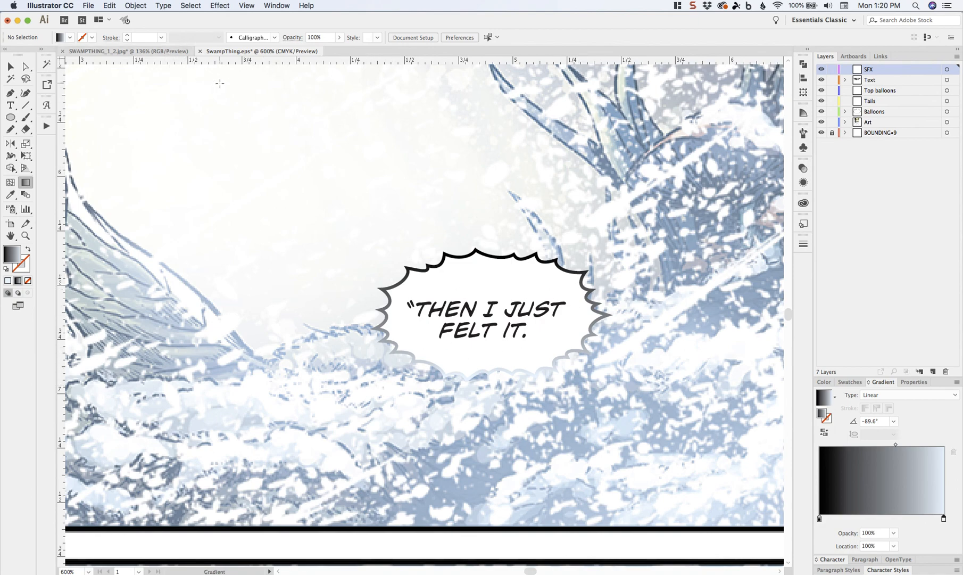
pyautogui.press('b')
pyautogui.click(273, 40)
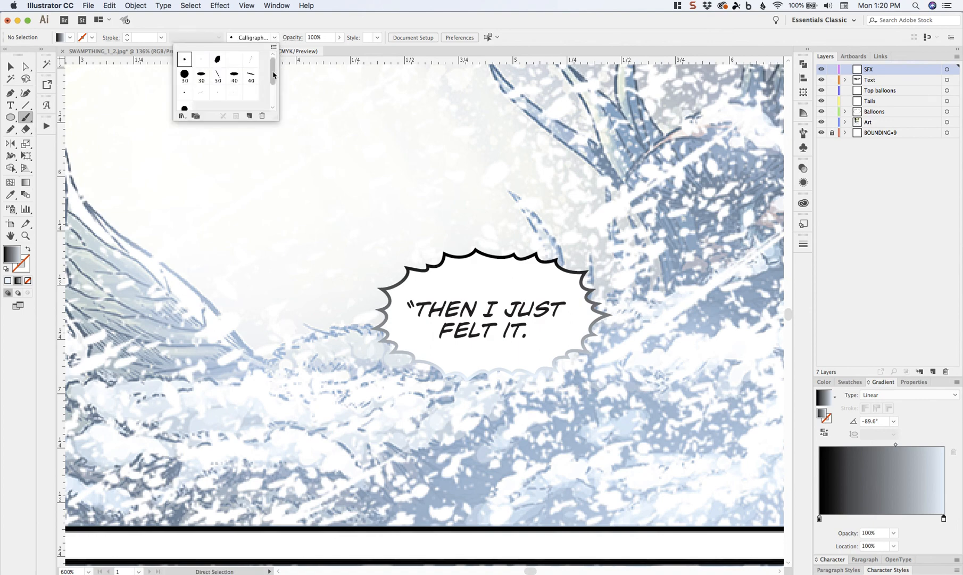
pyautogui.scroll(-3, 273, 75)
pyautogui.click(248, 102)
pyautogui.click(599, 241)
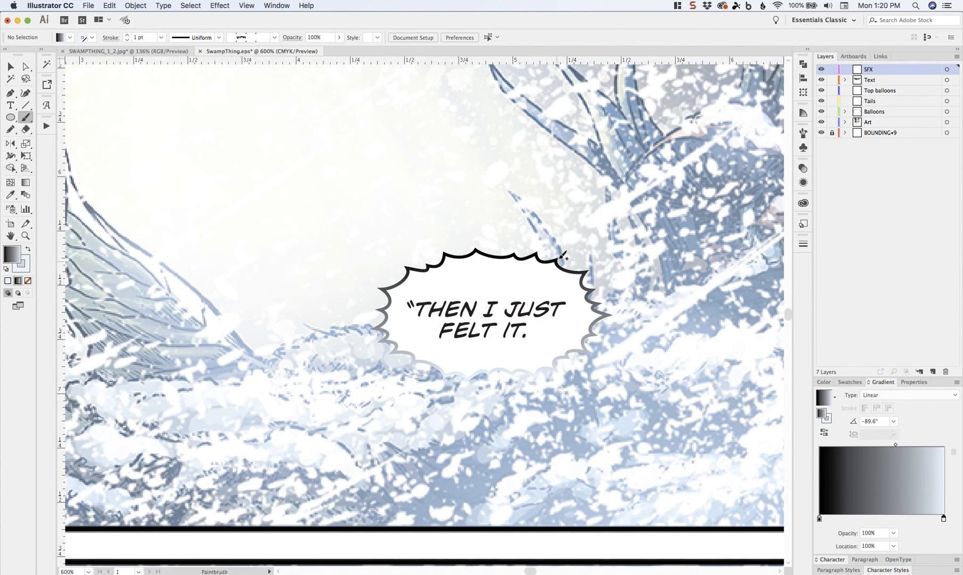
pyautogui.moveTo(595, 302); pyautogui.dragTo(420, 377)
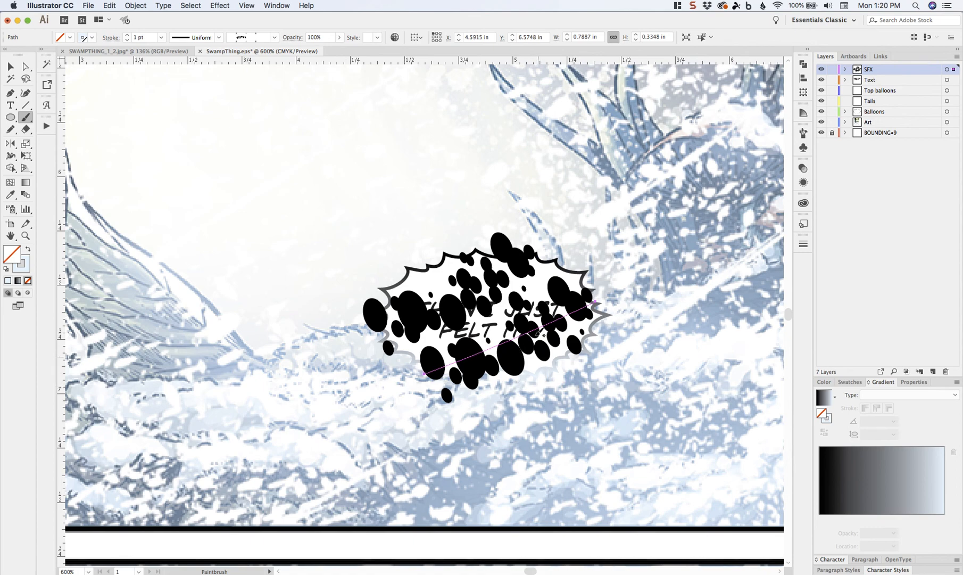
pyautogui.moveTo(536, 258); pyautogui.dragTo(367, 325)
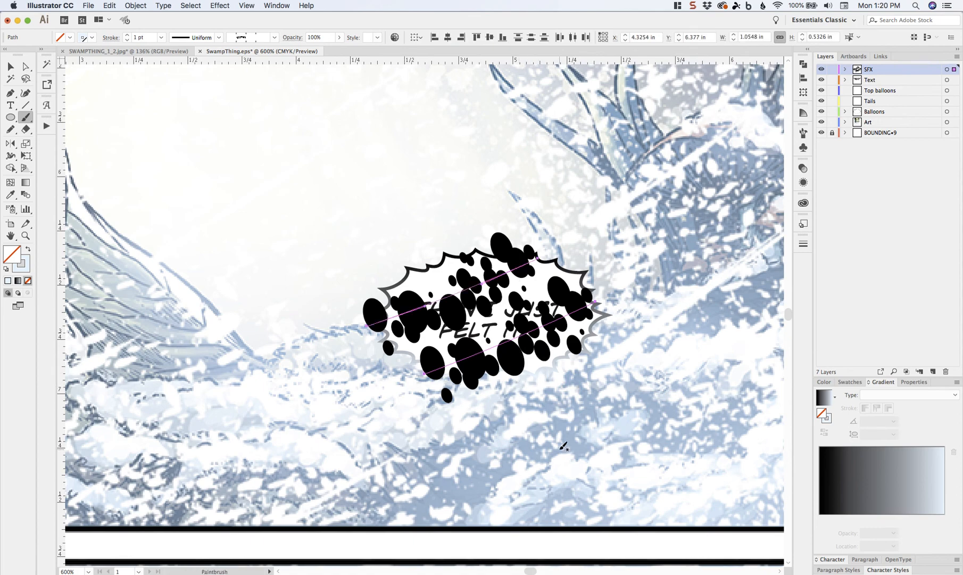
# Expand the appearance of both spatter strokes, then flatten and rotate the resulting shapes over the balloon.
pyautogui.click(139, 6)
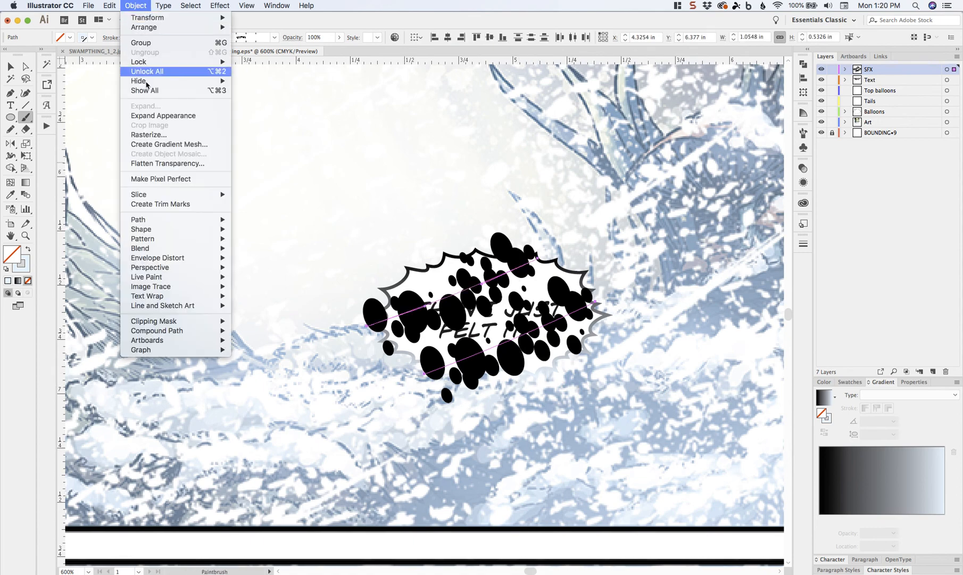
pyautogui.click(206, 116)
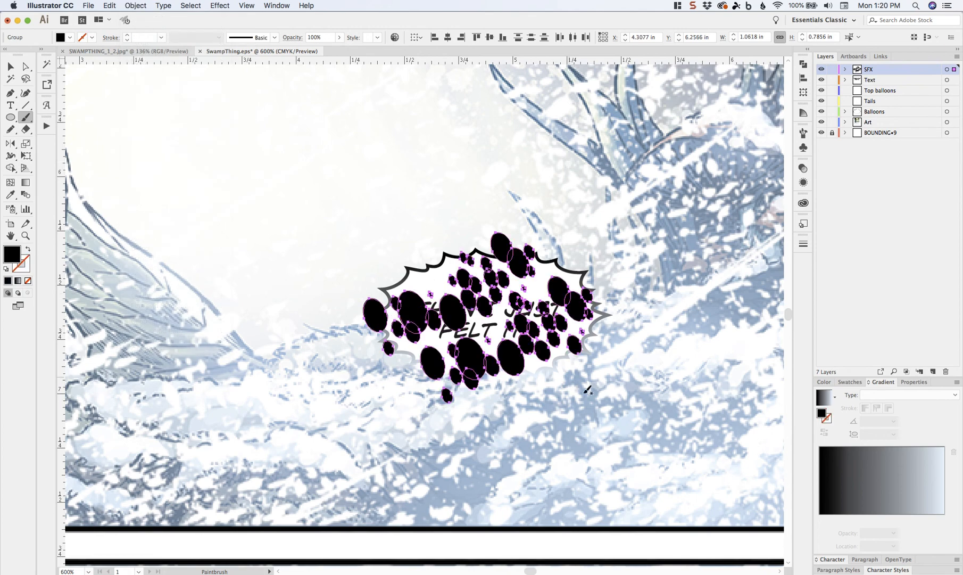
pyautogui.press('e')
pyautogui.moveTo(480, 233); pyautogui.dragTo(530, 268)
pyautogui.moveTo(623, 268); pyautogui.dragTo(587, 287)
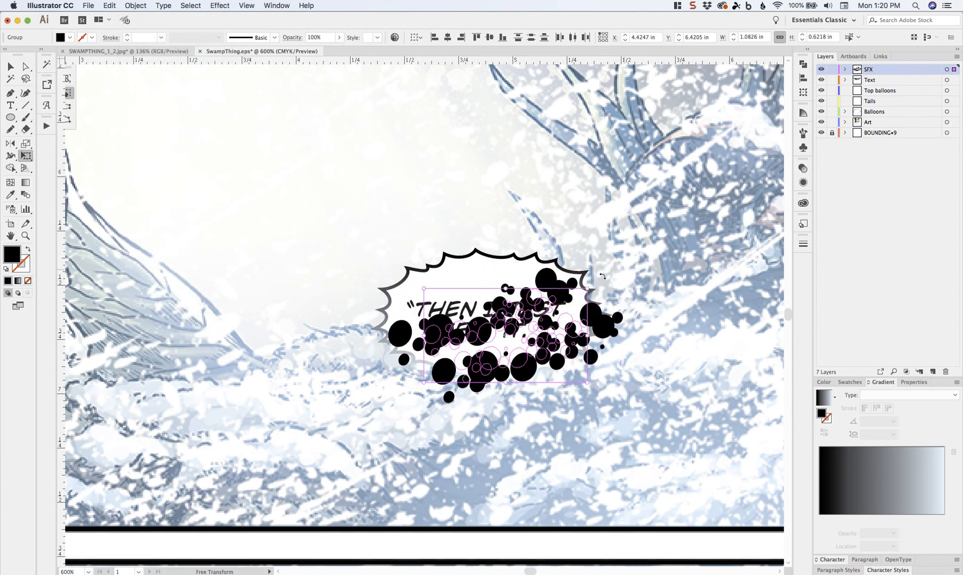
# Flatten and rotate the upper spatter group on its own, and place it across the balloon's upper left.
pyautogui.press('a')
pyautogui.press('z')
pyautogui.moveTo(391, 176)
pyautogui.mouseDown()
pyautogui.moveTo(445, 237)
pyautogui.moveTo(555, 478)
pyautogui.mouseUp()
pyautogui.moveTo(546, 415); pyautogui.dragTo(562, 462)
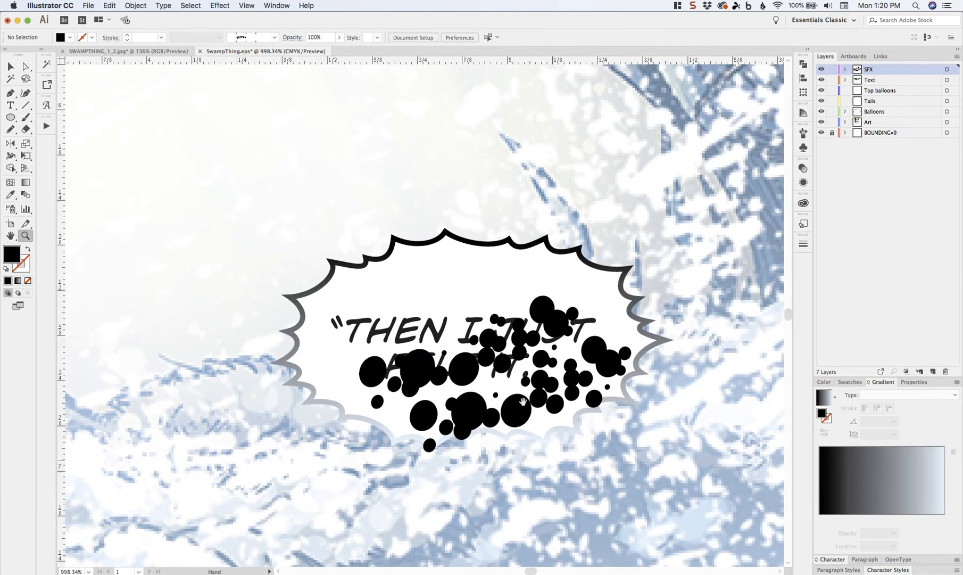
pyautogui.press('v')
pyautogui.click(476, 376)
pyautogui.press('e')
pyautogui.moveTo(469, 408); pyautogui.dragTo(469, 390)
pyautogui.moveTo(469, 295); pyautogui.dragTo(501, 308)
pyautogui.moveTo(605, 314); pyautogui.dragTo(618, 304)
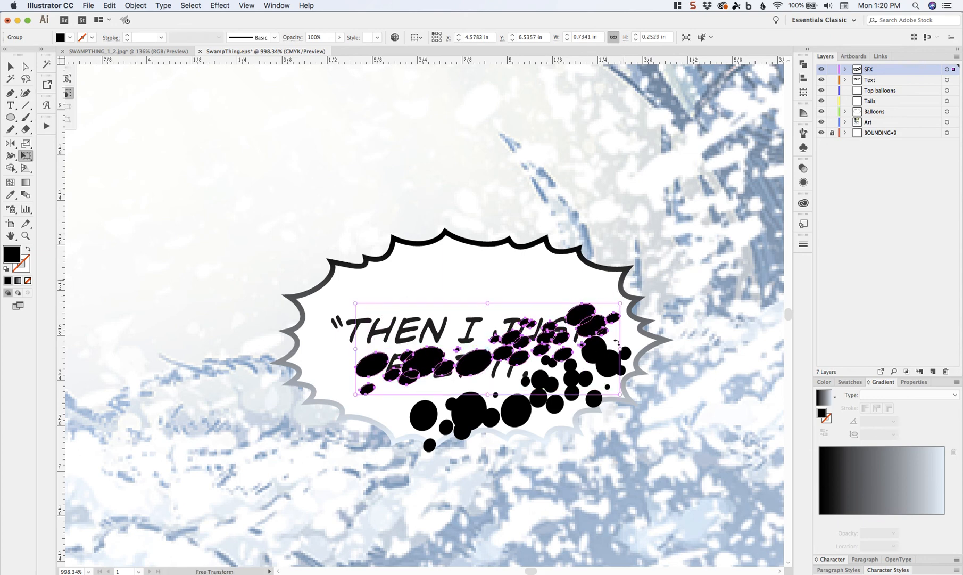
pyautogui.press('v')
pyautogui.moveTo(542, 336); pyautogui.dragTo(477, 290)
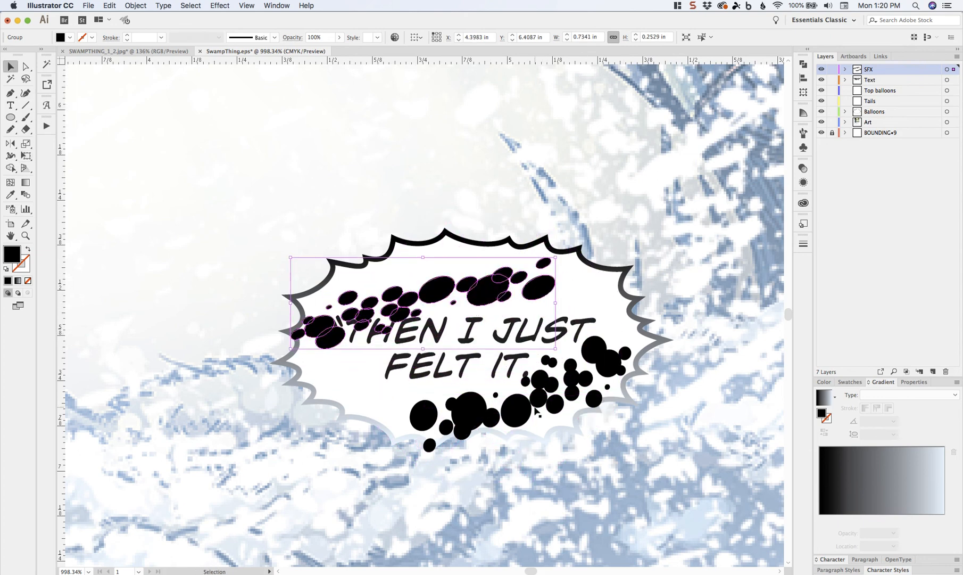
# Flatten and rotate the lower spatter group into slanted ovals along the balloon's lower right, then deselect.
pyautogui.moveTo(496, 411); pyautogui.dragTo(456, 412)
pyautogui.press('e')
pyautogui.moveTo(481, 337); pyautogui.dragTo(535, 367)
pyautogui.moveTo(544, 407); pyautogui.dragTo(549, 385)
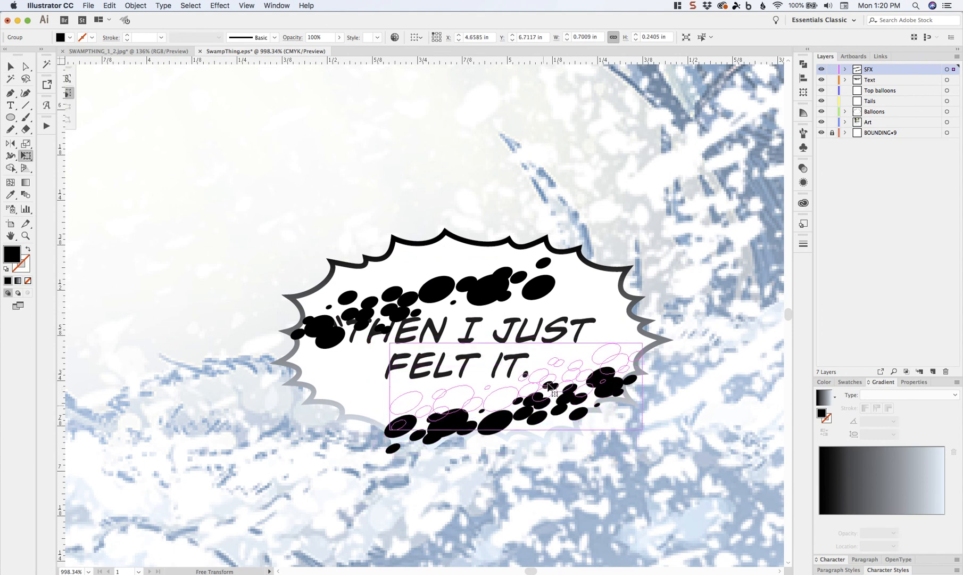
pyautogui.keyDown('super'); pyautogui.click(684, 362); pyautogui.keyUp('super')
pyautogui.press('a')
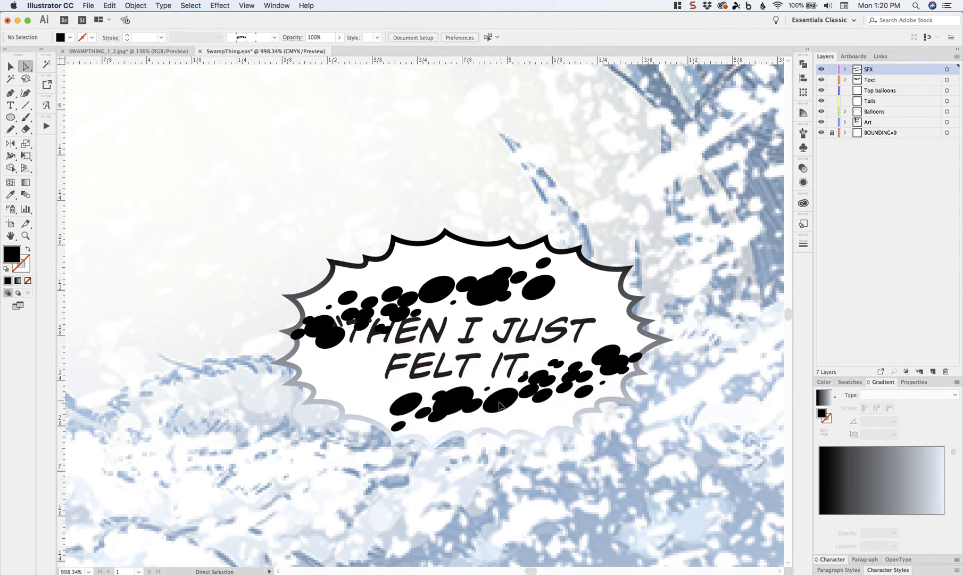
# Pull individual ovals out of the lower spatter group towards the balloon's bottom edge, and shift the whole group slightly left.
pyautogui.moveTo(499, 402)
pyautogui.mouseDown()
pyautogui.moveTo(483, 432)
pyautogui.moveTo(495, 422)
pyautogui.mouseUp()
pyautogui.press('v')
pyautogui.press('a')
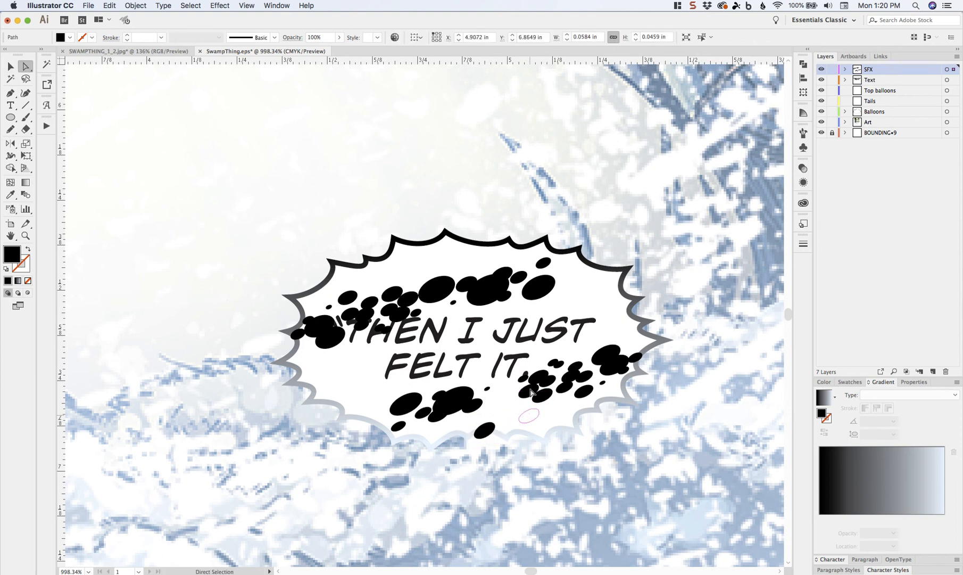
pyautogui.press('v')
pyautogui.moveTo(536, 379); pyautogui.dragTo(524, 375)
# Scatter individual ovals from the upper spatter group onto the balloon's top outline and left side.
pyautogui.press('a')
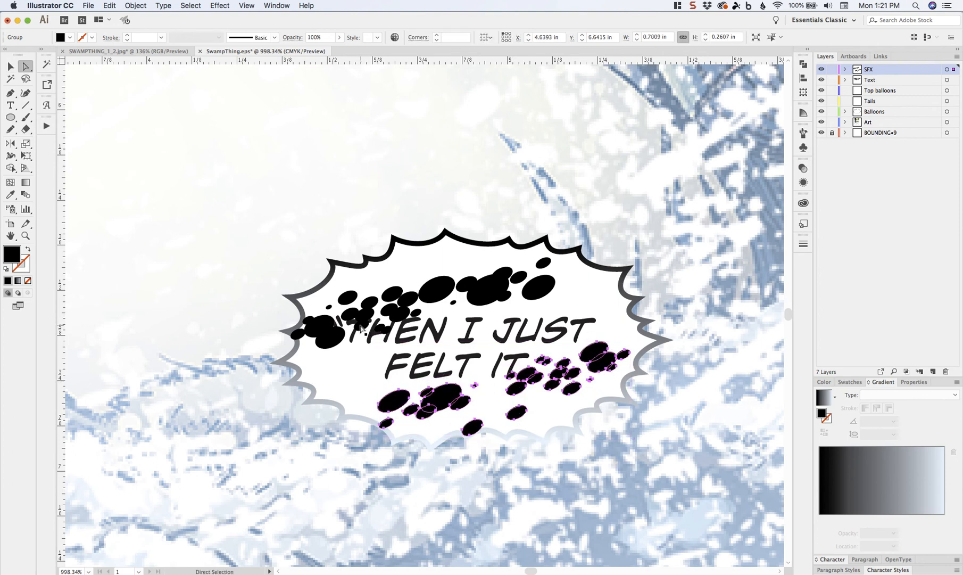
pyautogui.moveTo(360, 326); pyautogui.dragTo(332, 382)
pyautogui.moveTo(388, 310); pyautogui.dragTo(461, 239)
pyautogui.moveTo(438, 291); pyautogui.dragTo(424, 248)
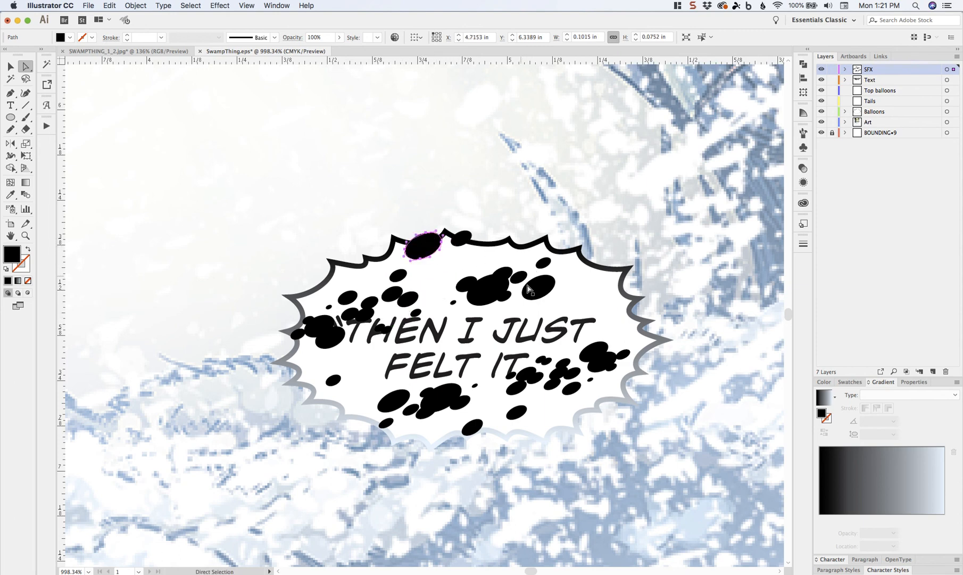
pyautogui.moveTo(529, 289); pyautogui.dragTo(587, 262)
pyautogui.moveTo(497, 285); pyautogui.dragTo(520, 240)
# Move the lower spatter group down and right over the balloon's lower-right outline, clear of the lettering, and deselect.
pyautogui.press('v')
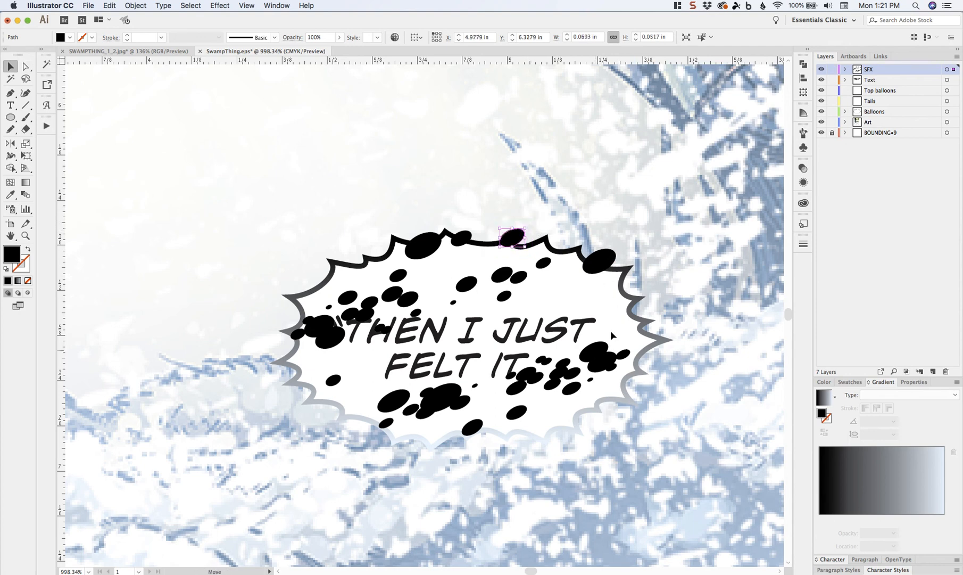
pyautogui.moveTo(597, 352)
pyautogui.mouseDown()
pyautogui.moveTo(650, 336)
pyautogui.moveTo(629, 367)
pyautogui.mouseUp()
pyautogui.press('super+shift+a')
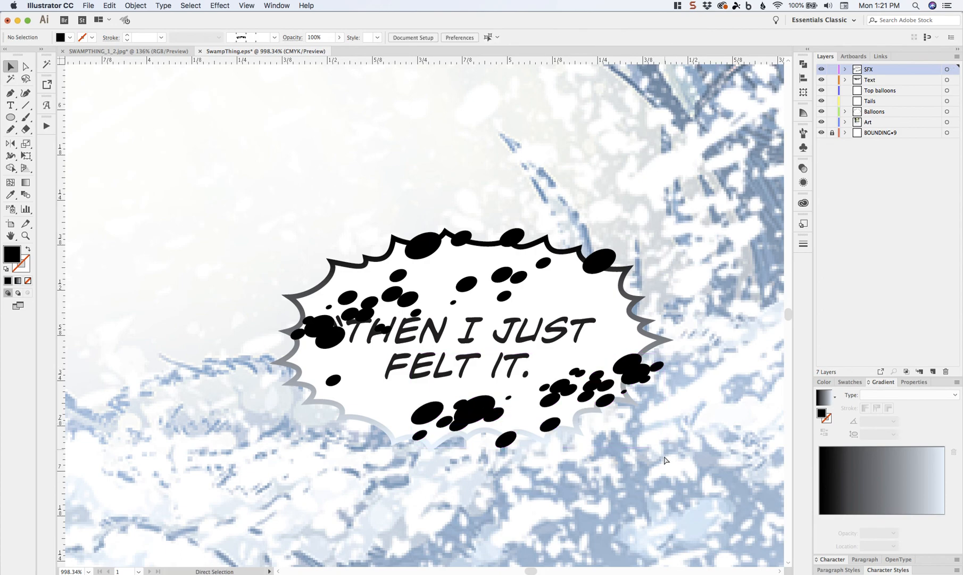
# Spread the clustered ovals beside the opening quotation mark onto the balloon's left and lower-left outline.
pyautogui.press('super+minus')
pyautogui.press('a')
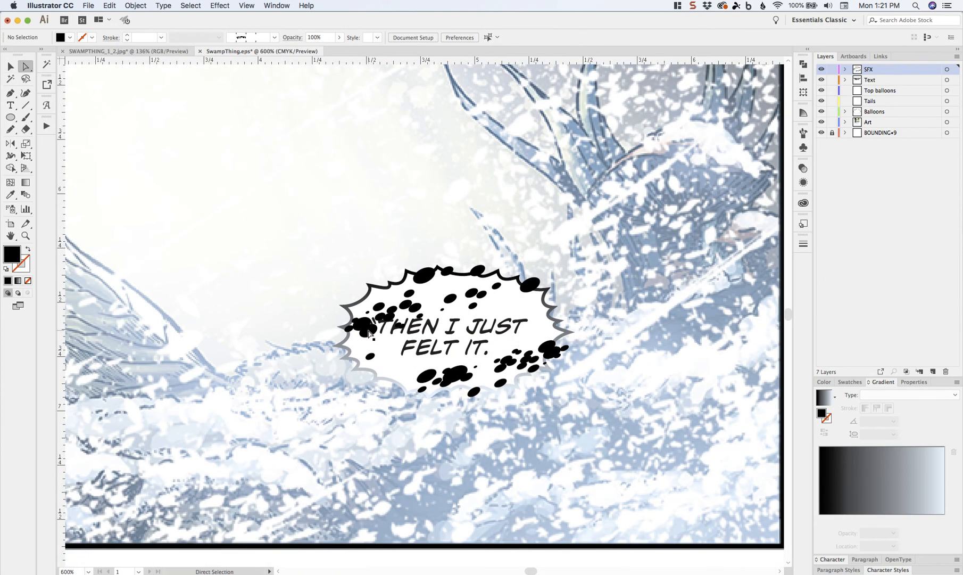
pyautogui.moveTo(355, 348)
pyautogui.mouseDown()
pyautogui.moveTo(372, 346)
pyautogui.moveTo(379, 371)
pyautogui.mouseUp()
pyautogui.moveTo(384, 321); pyautogui.dragTo(373, 338)
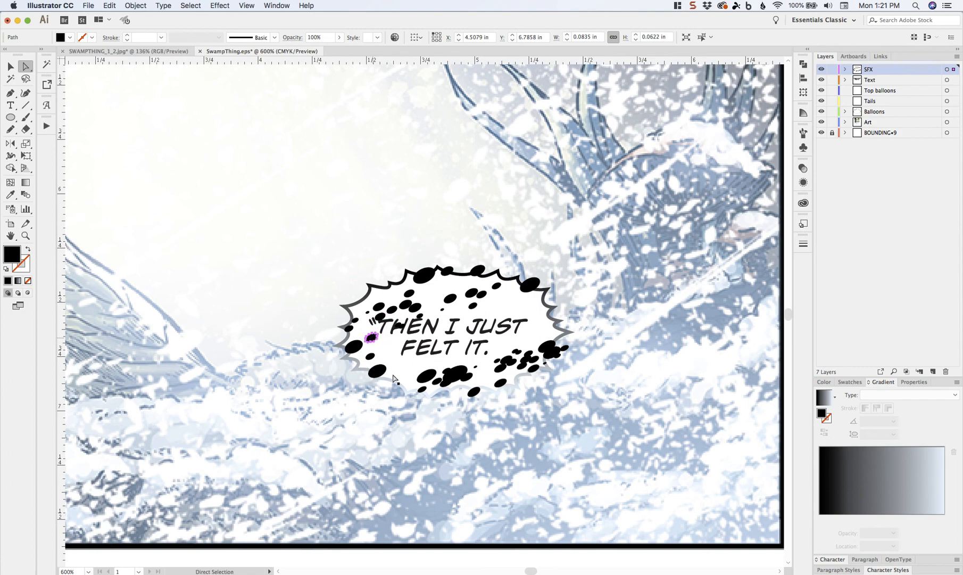
# Select both spatter groups, give them a white fill with no stroke, and deselect.
pyautogui.press('v')
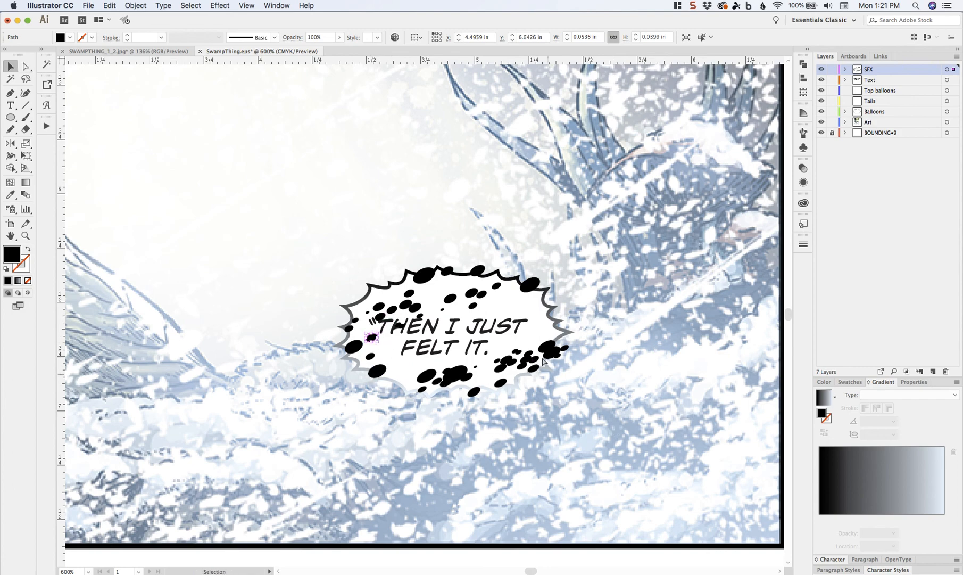
pyautogui.click(528, 293)
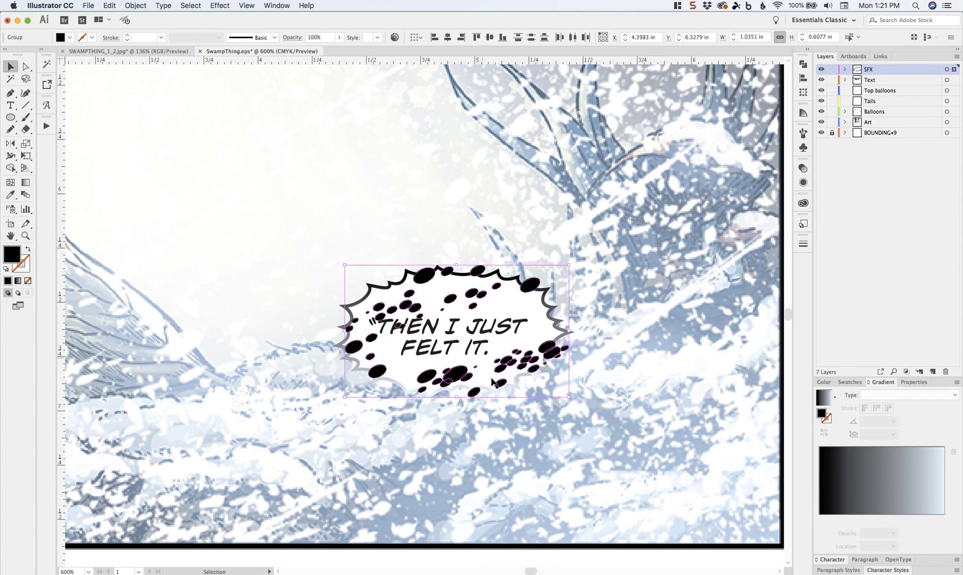
pyautogui.hotkey('shift', 'x')
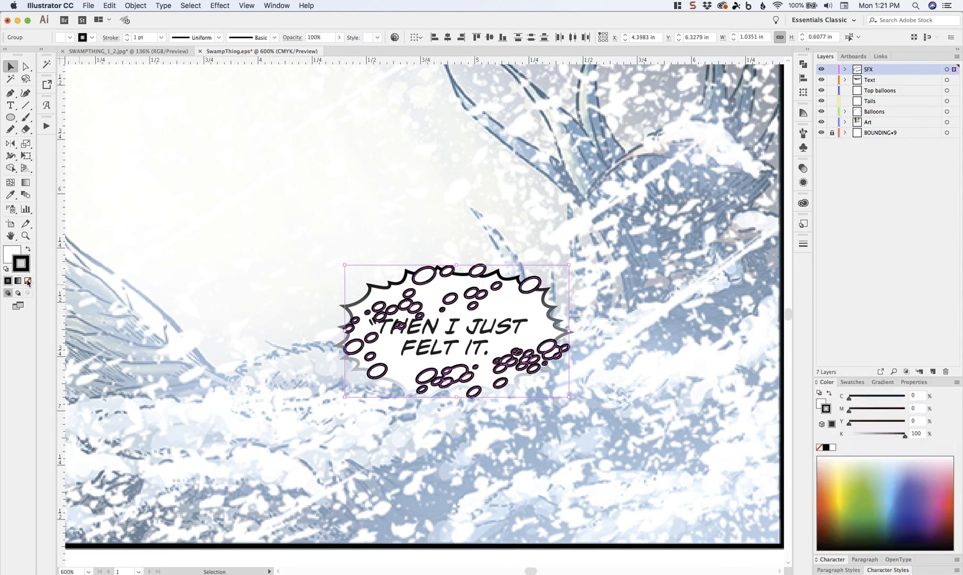
pyautogui.click(28, 281)
pyautogui.click(167, 385)
pyautogui.scroll(3, 347, 473)
pyautogui.hscroll(-2, 347, 473)
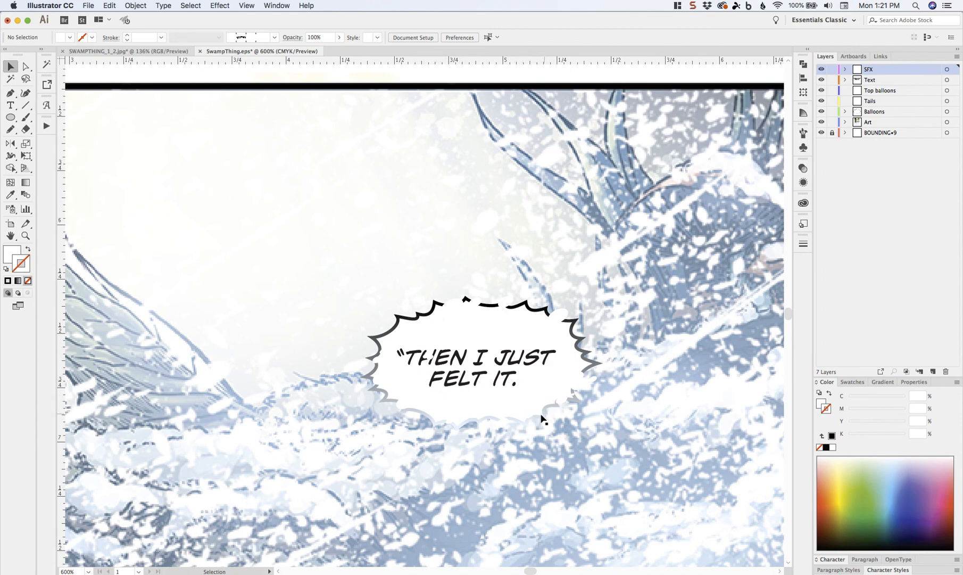
# Paste a copy of the lower white spatter group behind the original and nudge it slightly down.
pyautogui.click(507, 425)
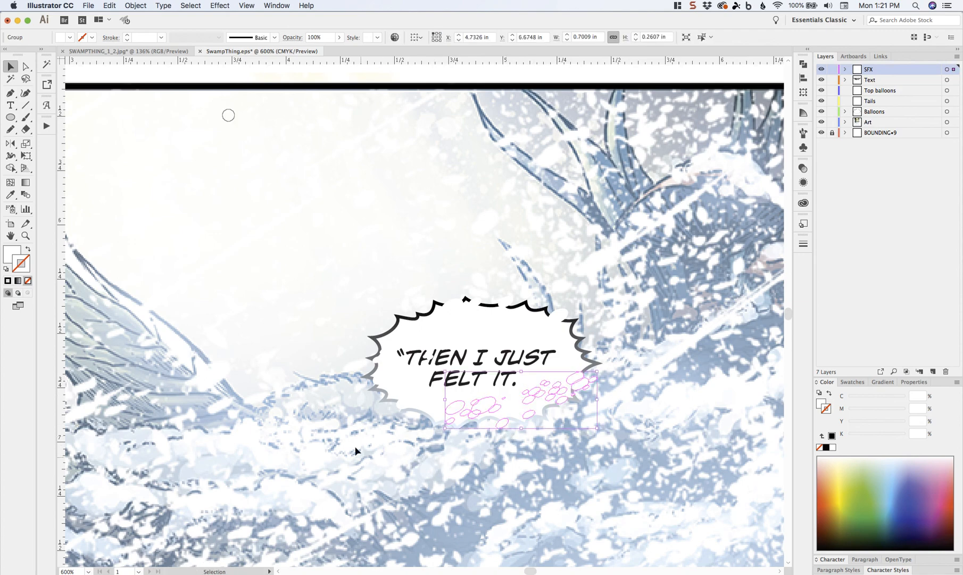
pyautogui.press('a')
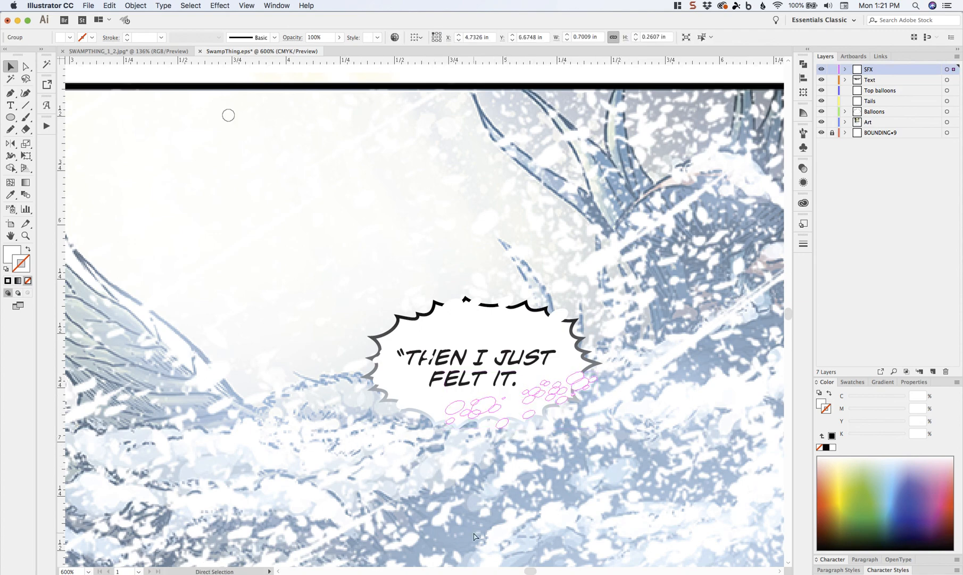
pyautogui.press('v')
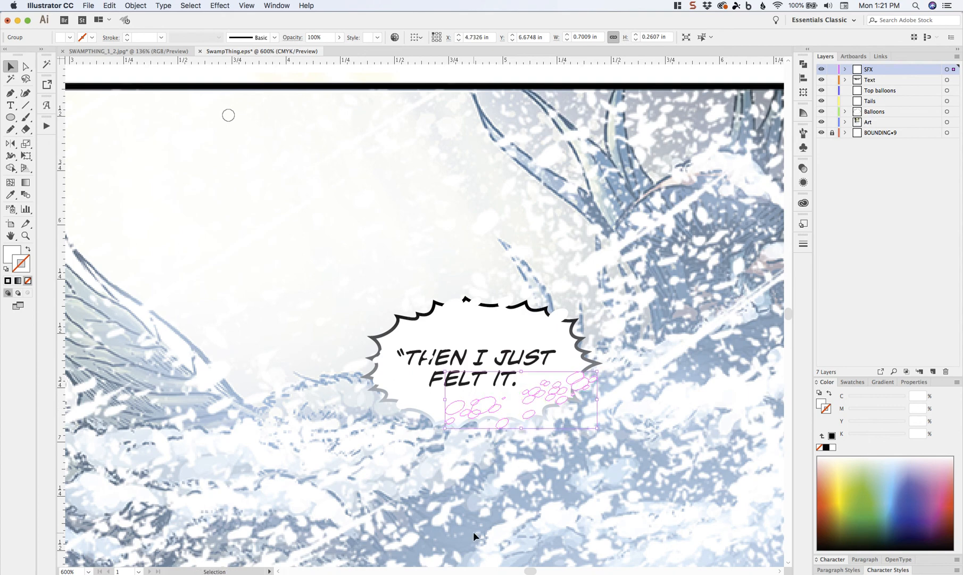
pyautogui.press('Down')
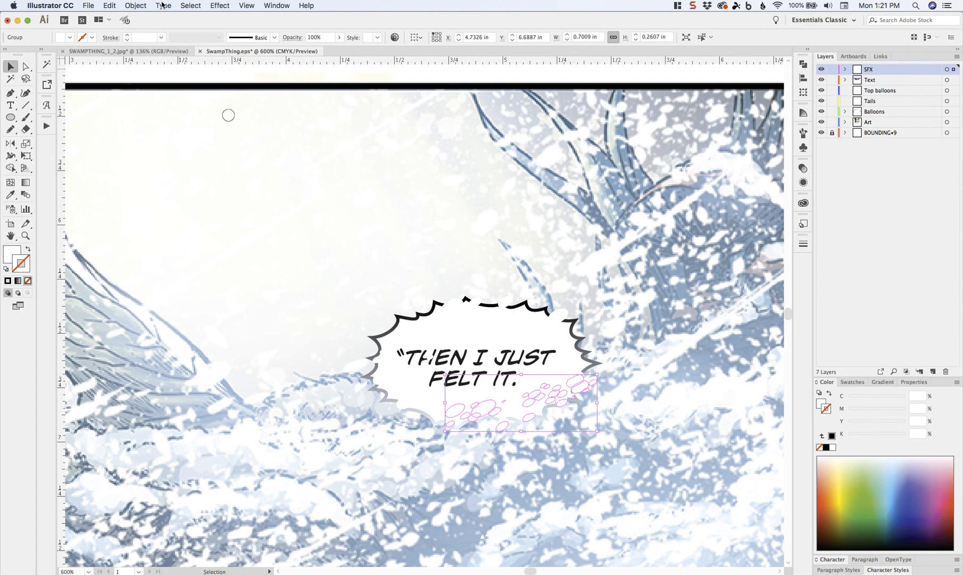
pyautogui.click(109, 5)
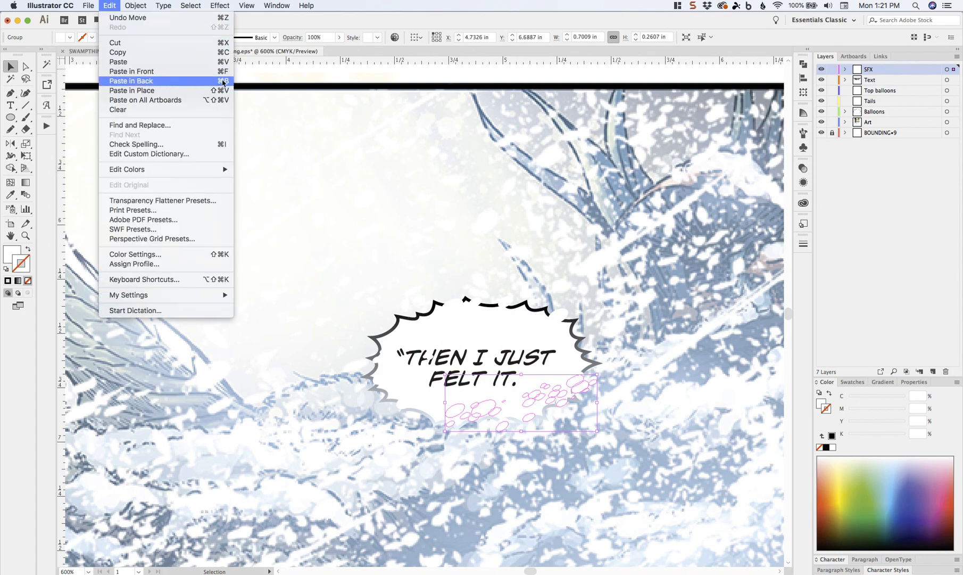
pyautogui.press('super+b')
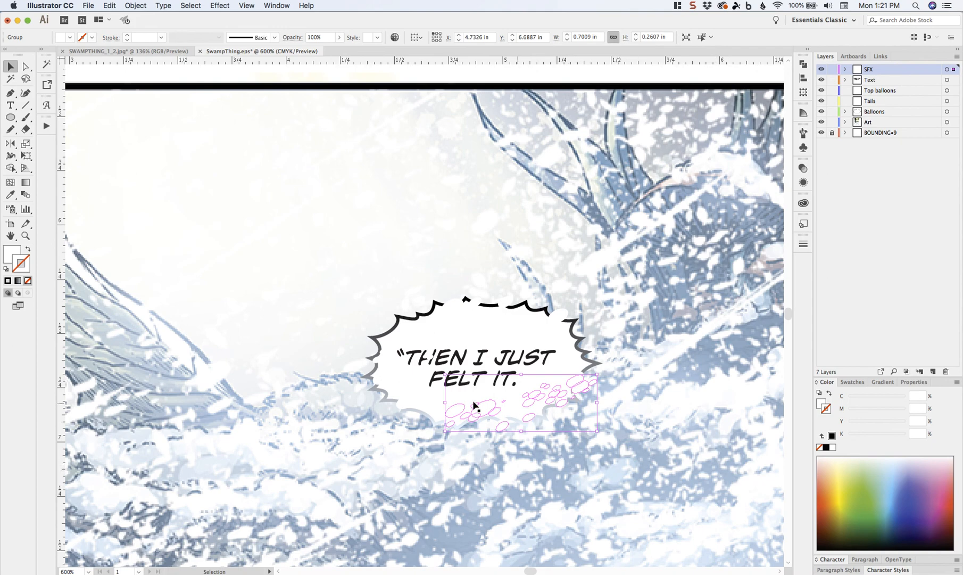
# Fill the offset spatter copy with a pale blue sampled from the snowy artwork, then deselect.
pyautogui.press('i')
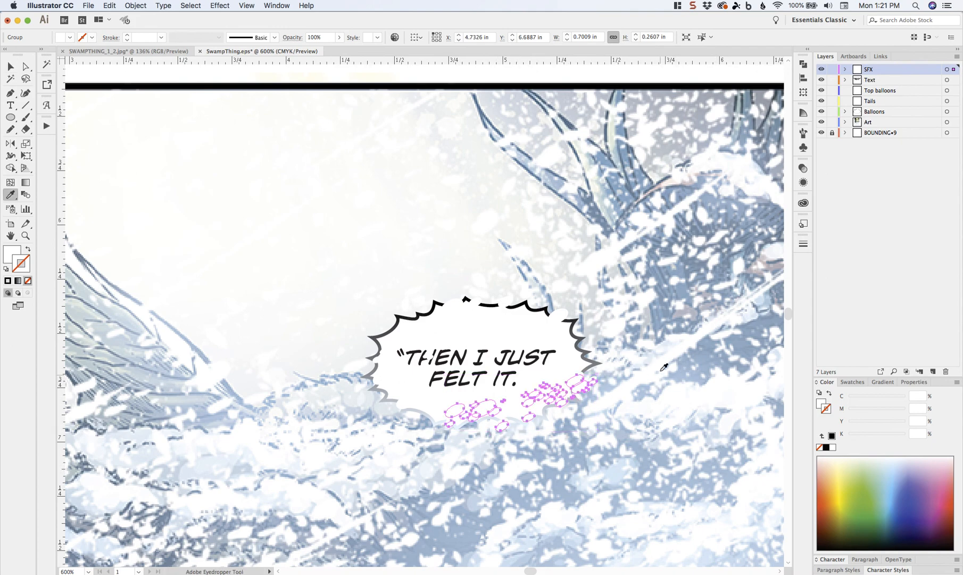
pyautogui.click(619, 471)
pyautogui.press('super')
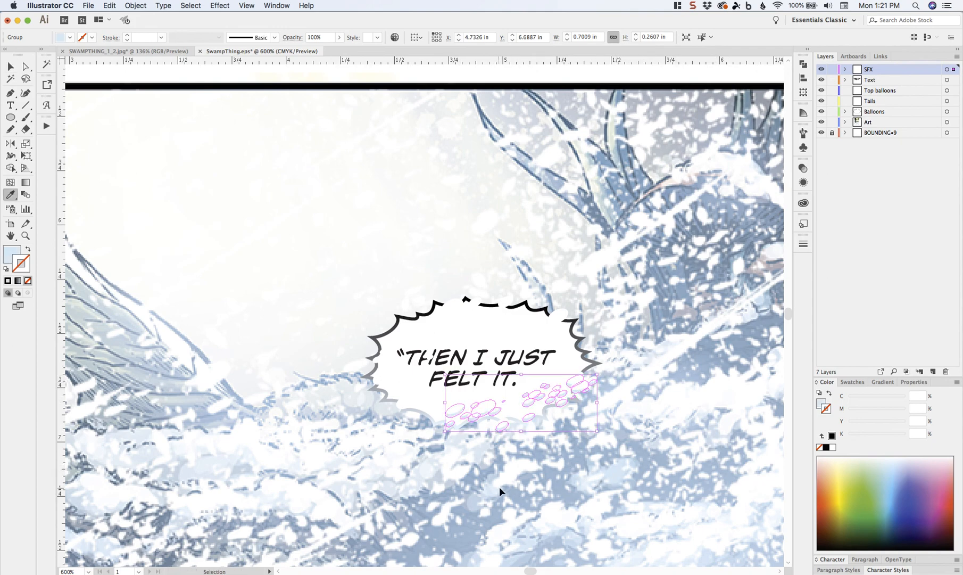
pyautogui.press('shift+super+a')
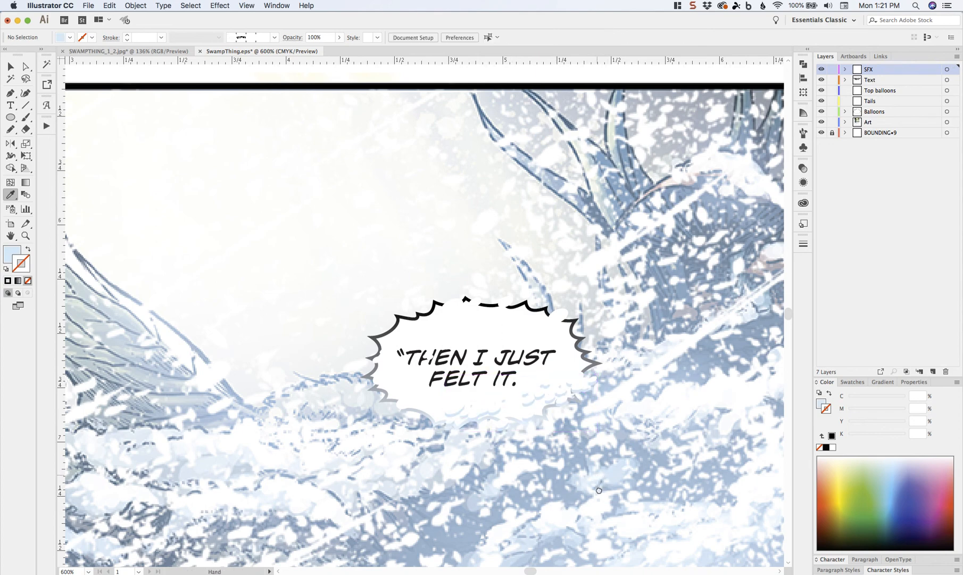
# Try a darker blue sampled from the snow on the offset spatter copy, undo it, and deselect.
pyautogui.moveTo(599, 490); pyautogui.dragTo(612, 488)
pyautogui.press('super+z')
pyautogui.click(496, 514)
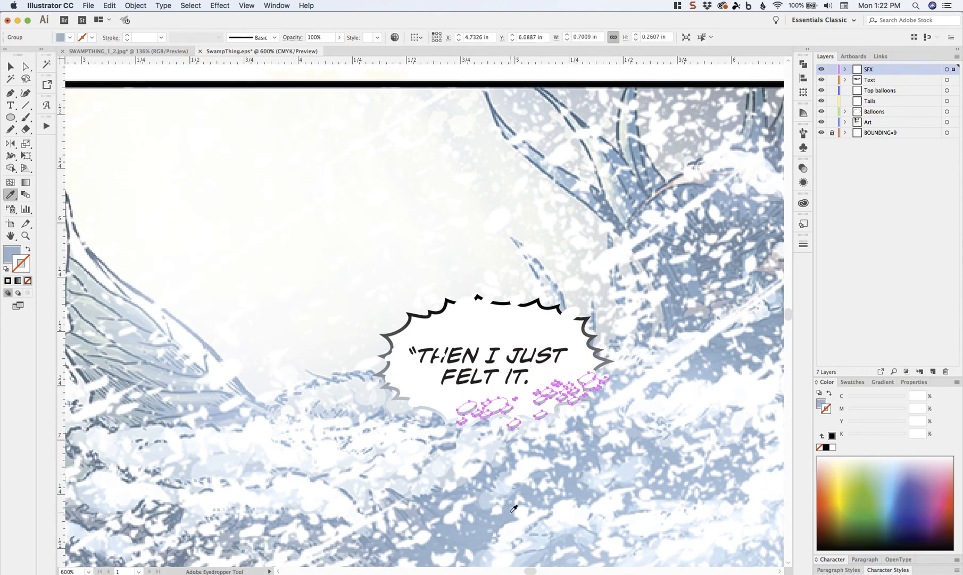
pyautogui.press('super+z')
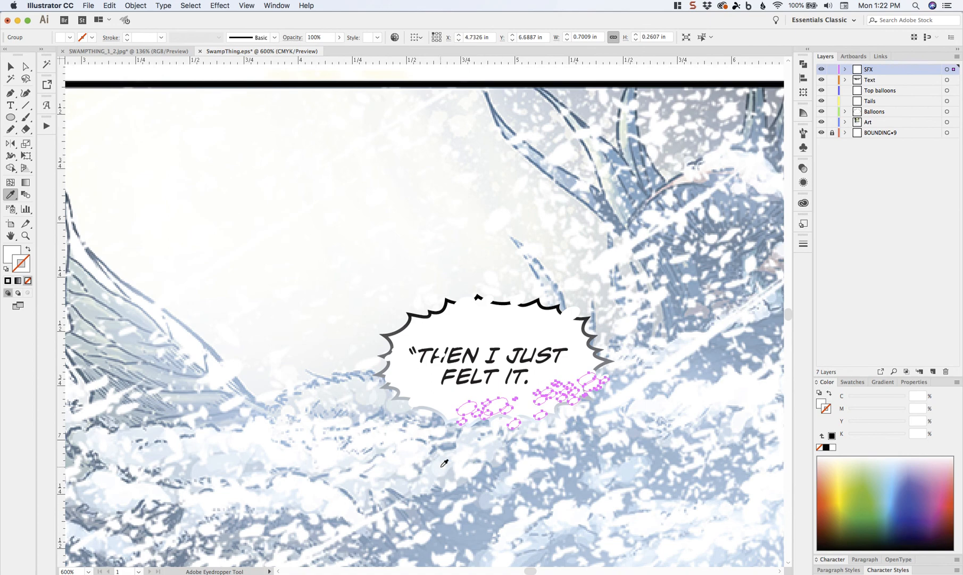
pyautogui.press('shift+super+a')
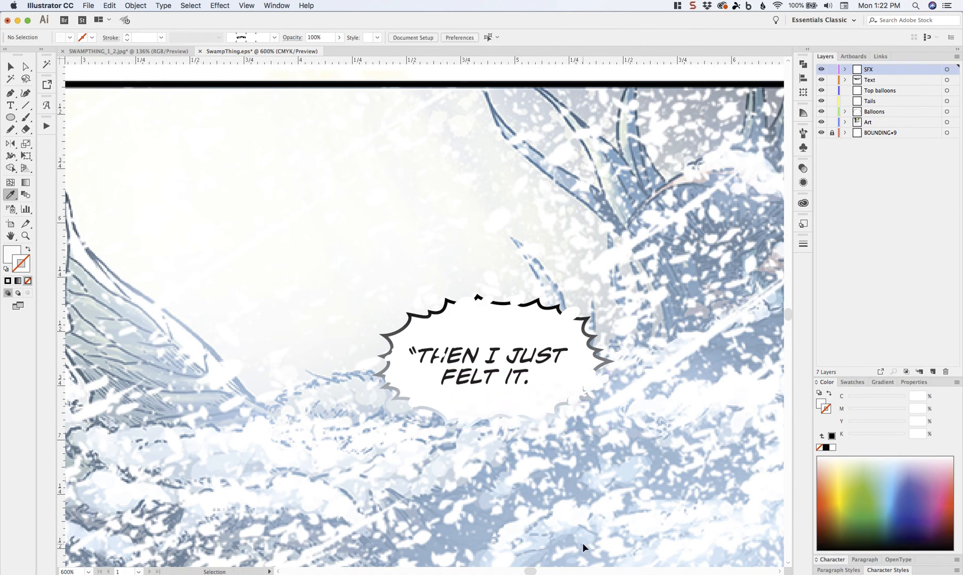
# Reselect the offset spatter copy, refill it with a pale blue sampled from the snow below the balloon, and deselect.
pyautogui.press('super+minus')
pyautogui.press('super+z')
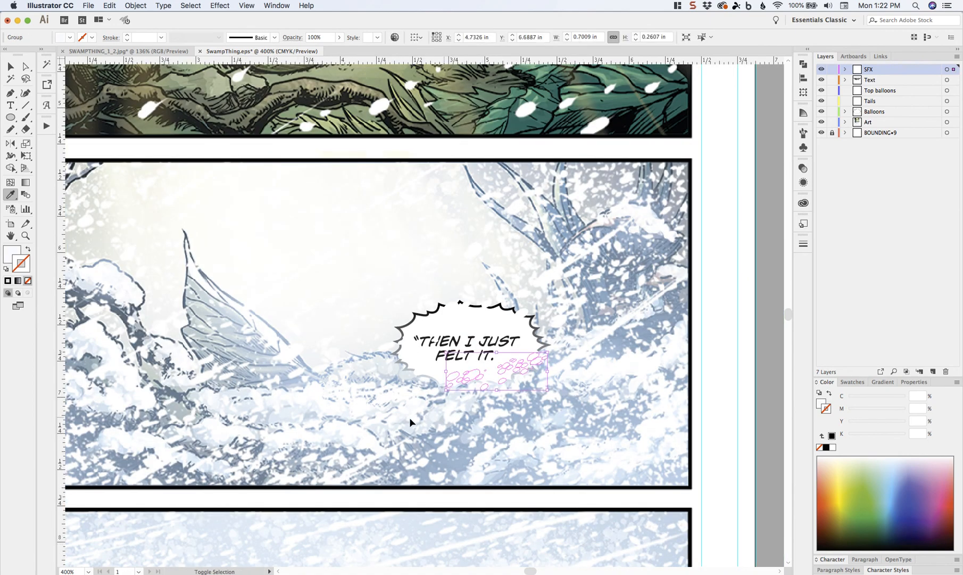
pyautogui.click(408, 428)
pyautogui.press('shift+super+a')
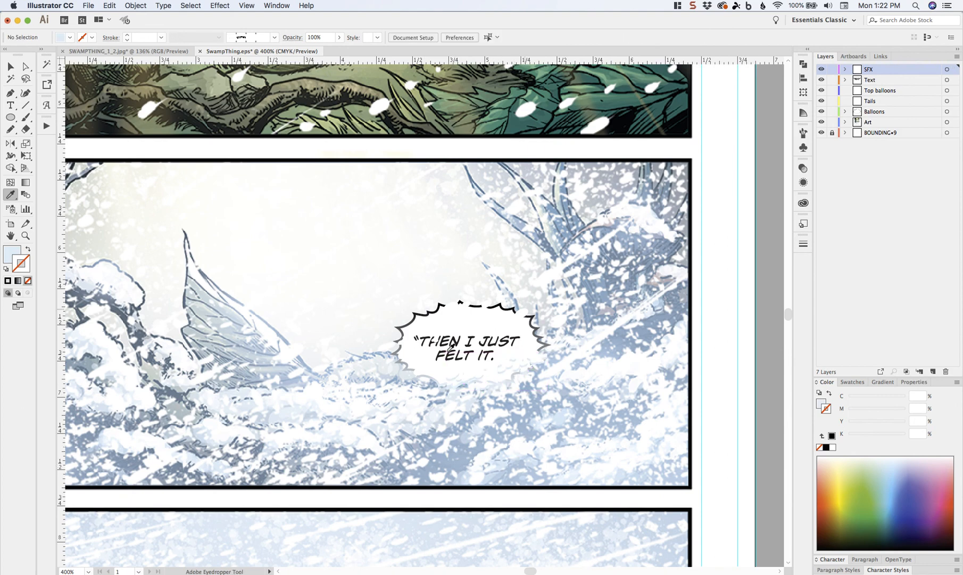
pyautogui.moveTo(569, 441); pyautogui.dragTo(645, 462)
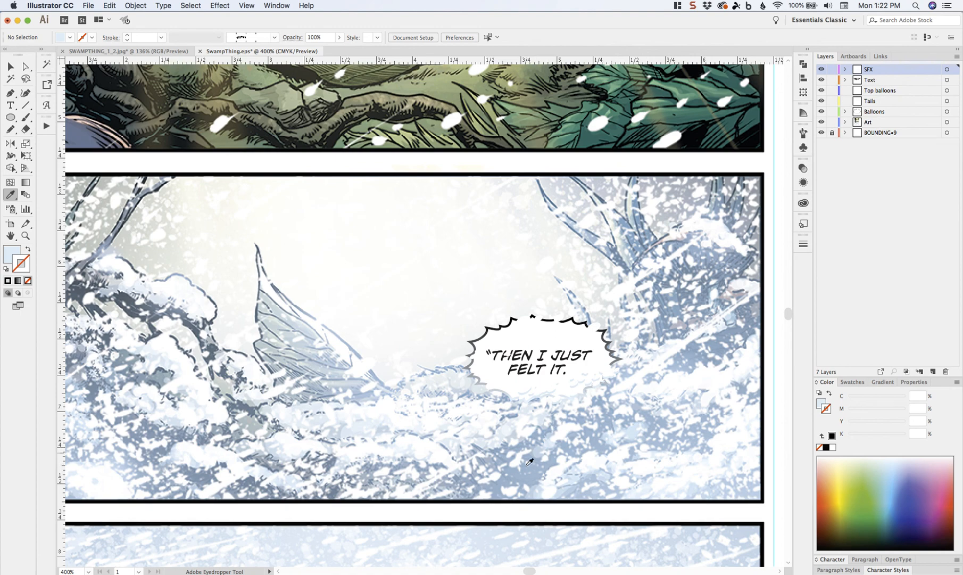
pyautogui.moveTo(374, 194); pyautogui.dragTo(433, 92)
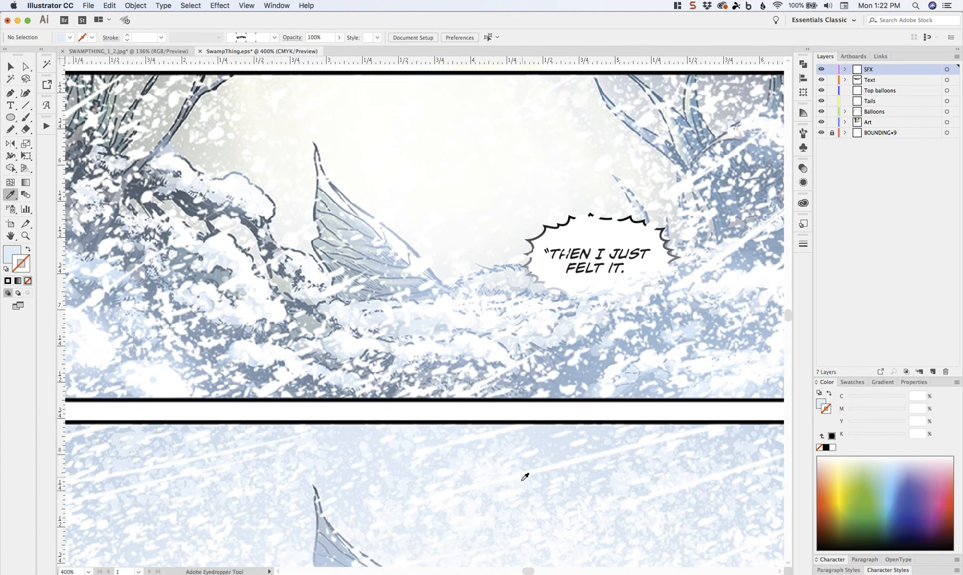